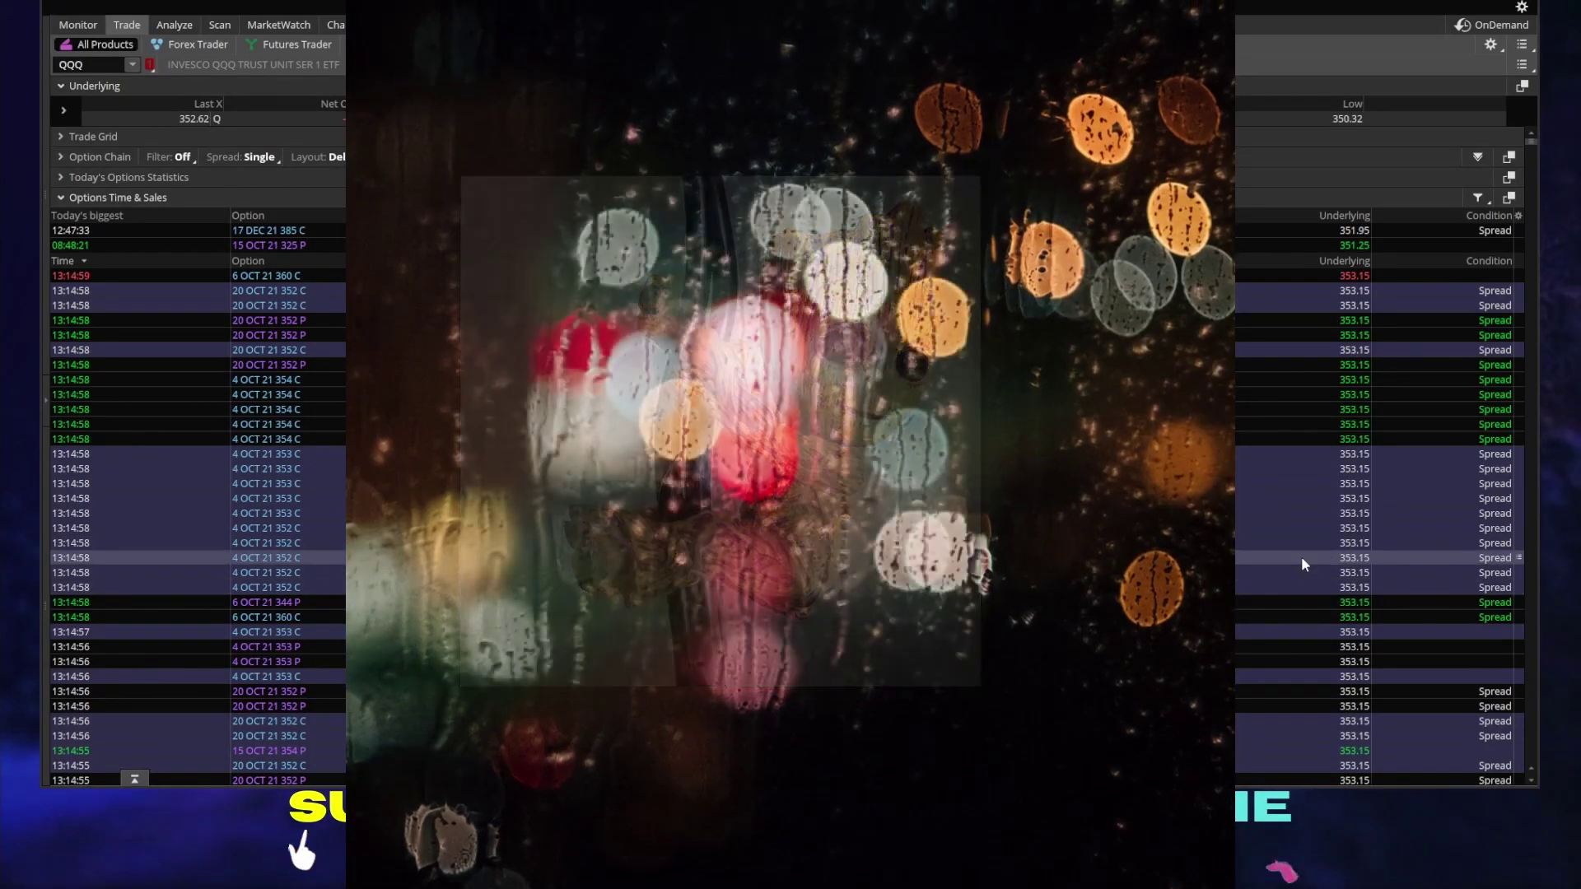
Step: Show the QQQ chart, enlarge the price pane over volume, and display the drawing tools
scroll(1243, 460, down, 1)
scroll(381, 87, up, 1)
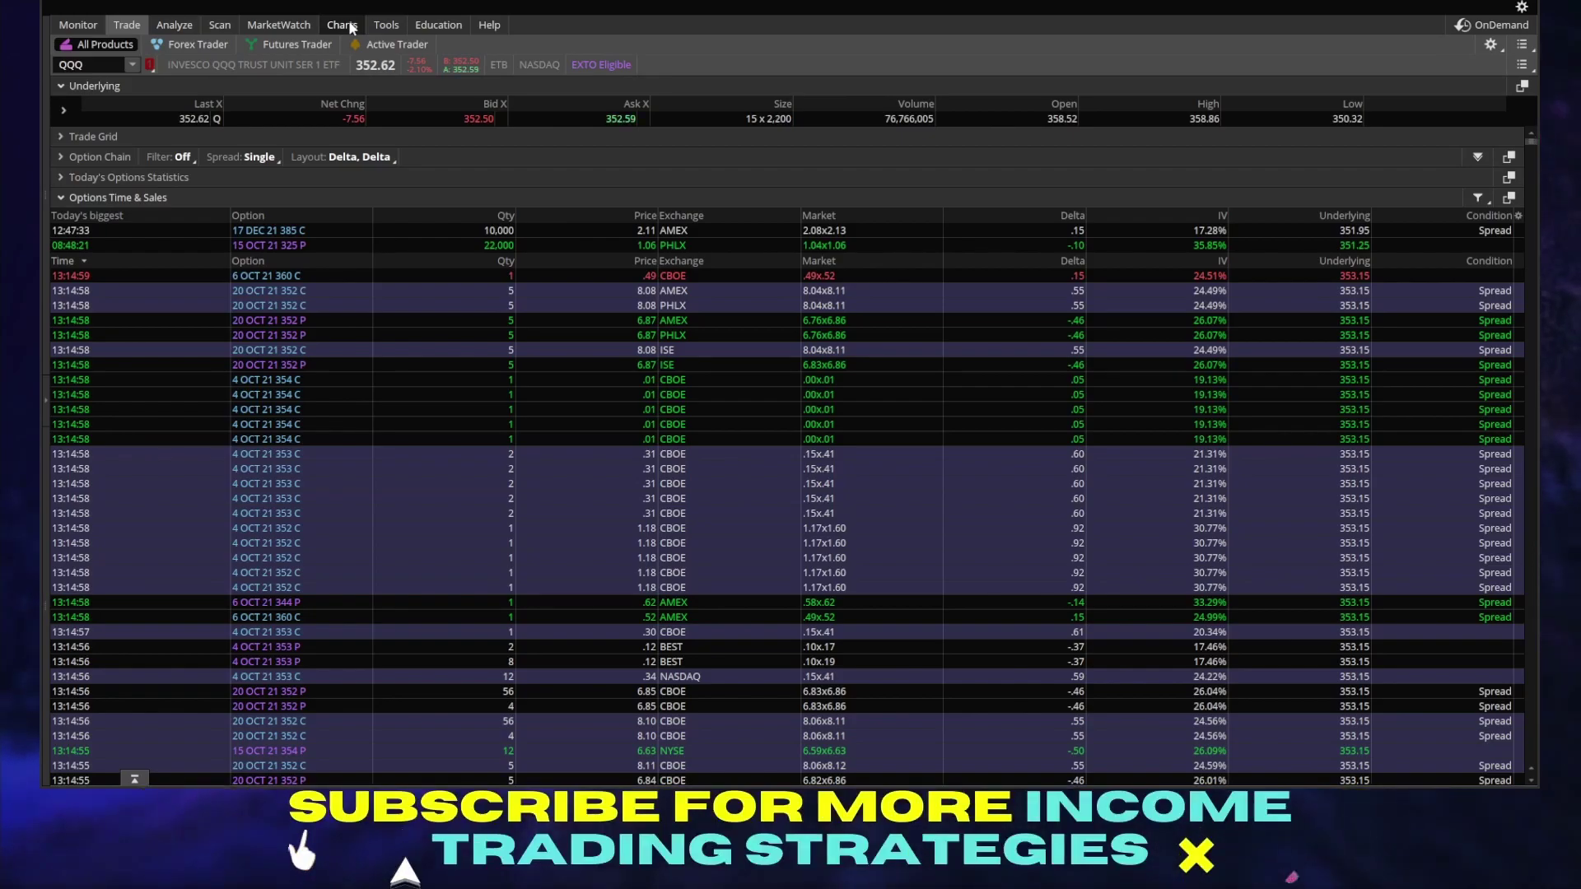
click(350, 25)
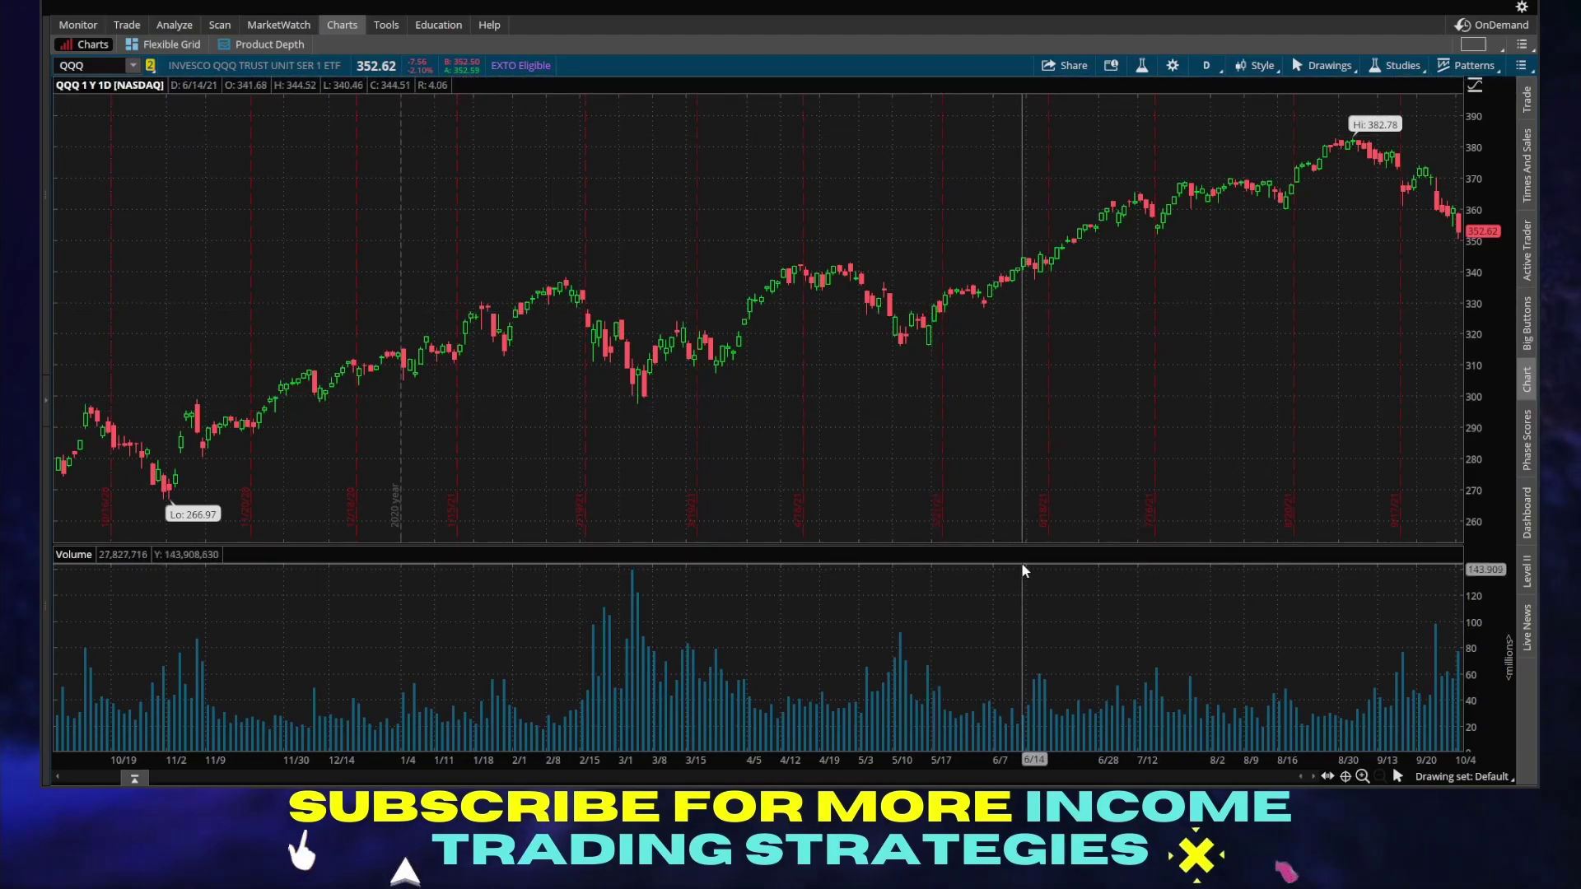
drag(1024, 545, 1017, 619)
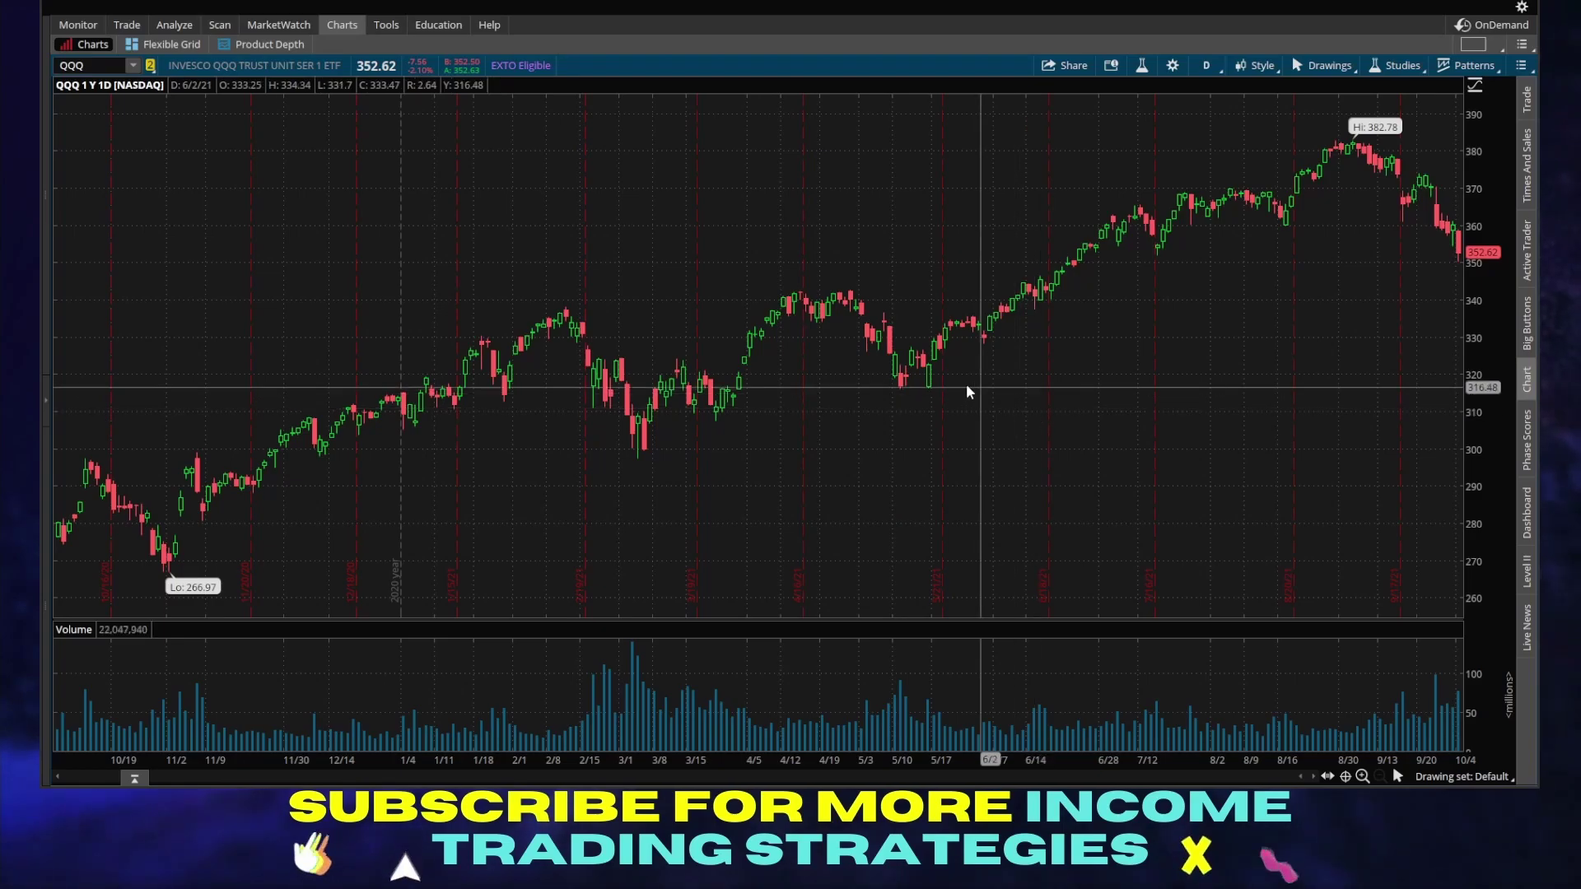
click(1314, 68)
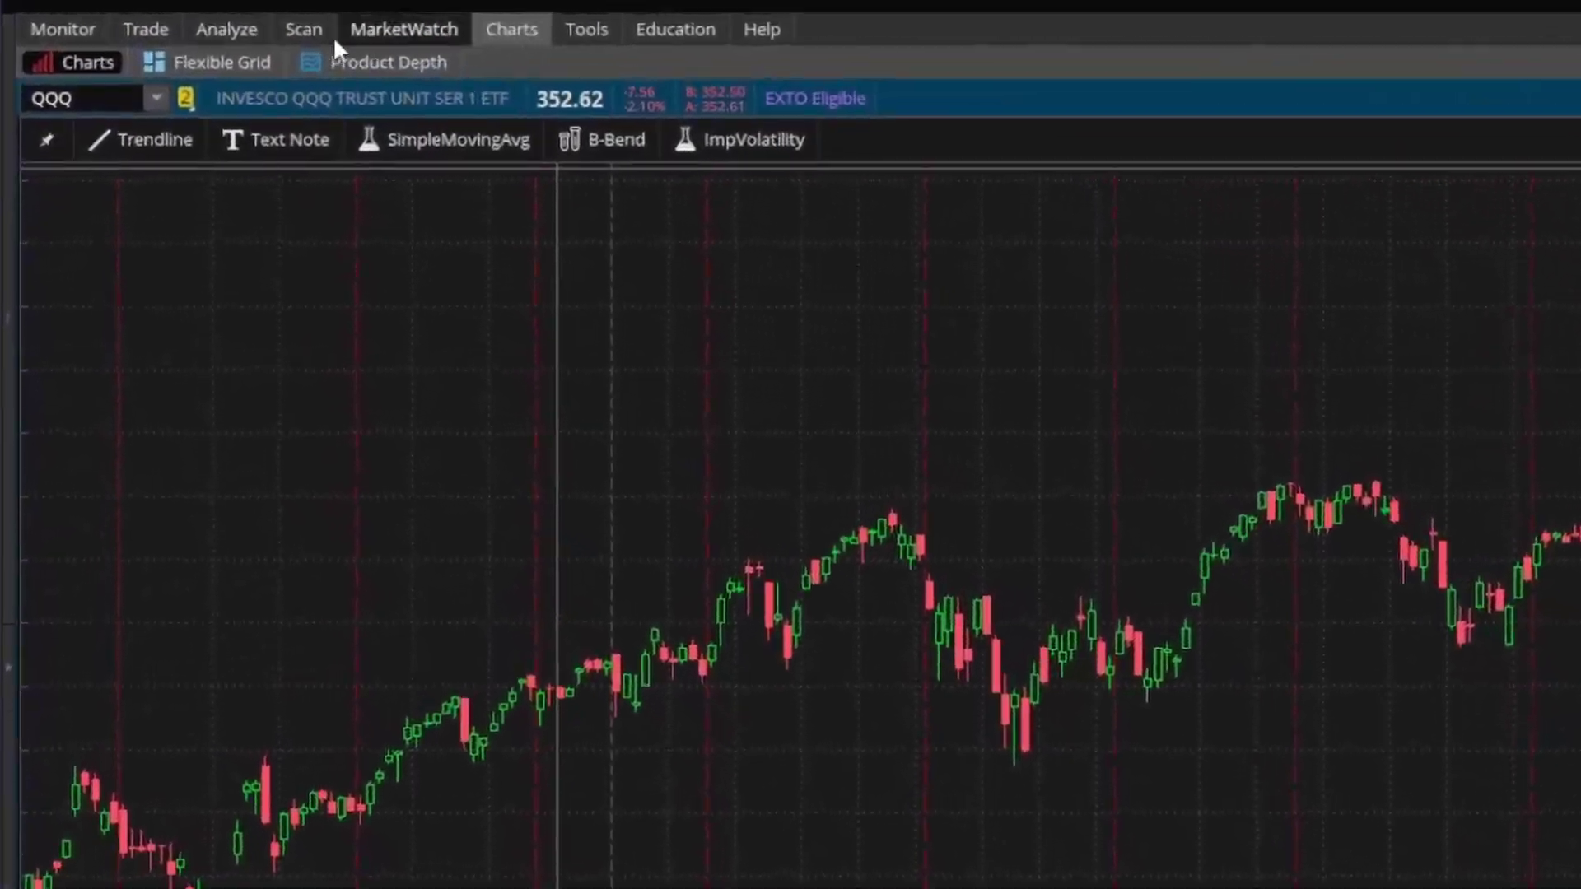
click(271, 31)
click(481, 28)
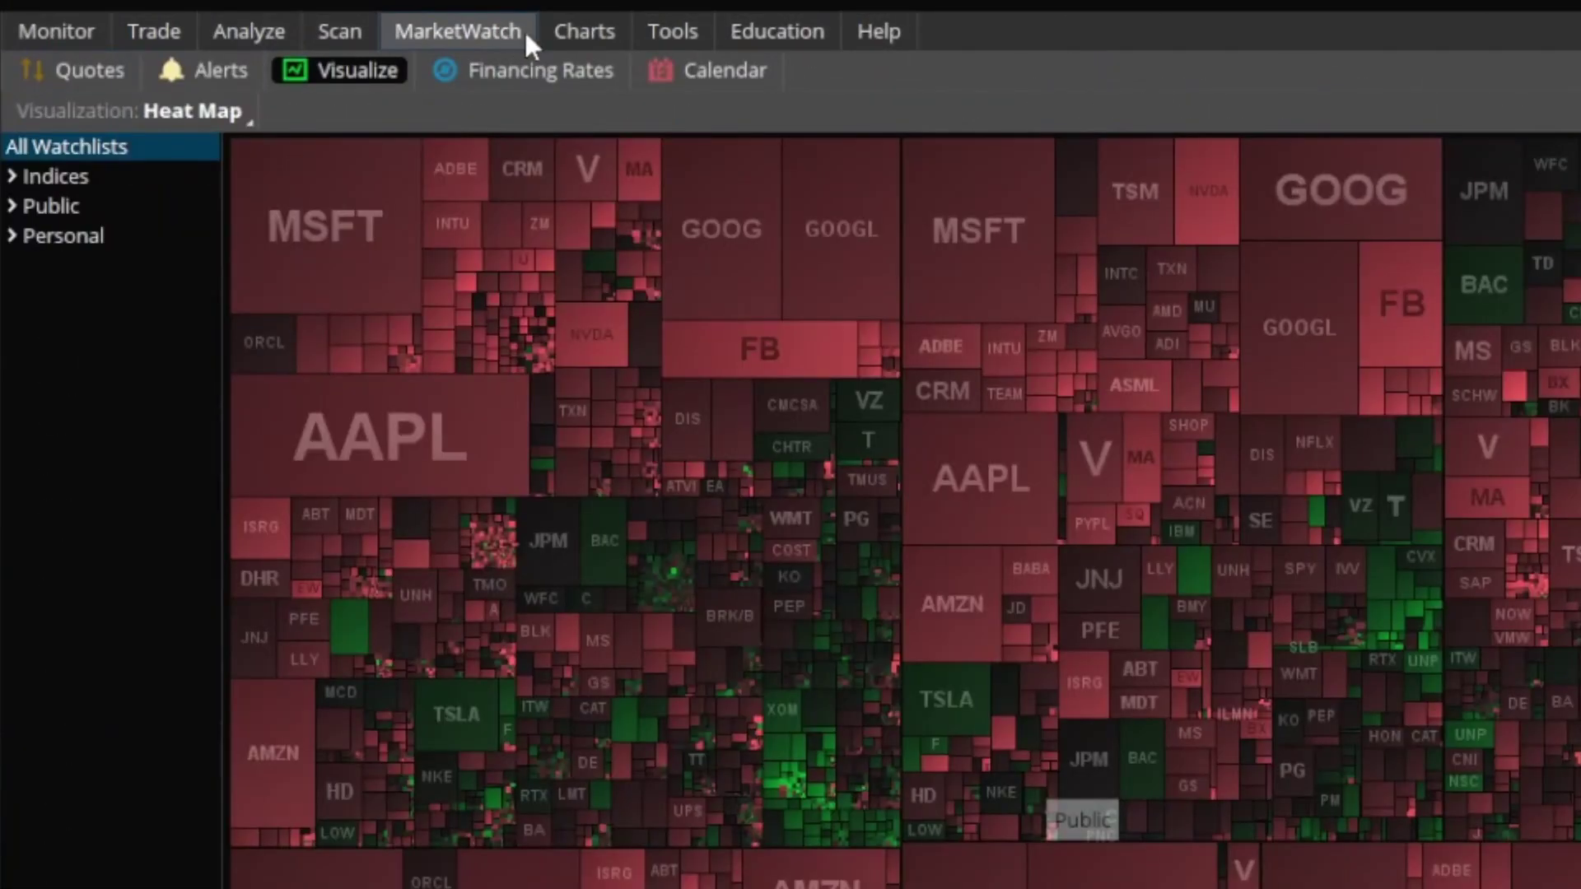
mouse_move(579, 35)
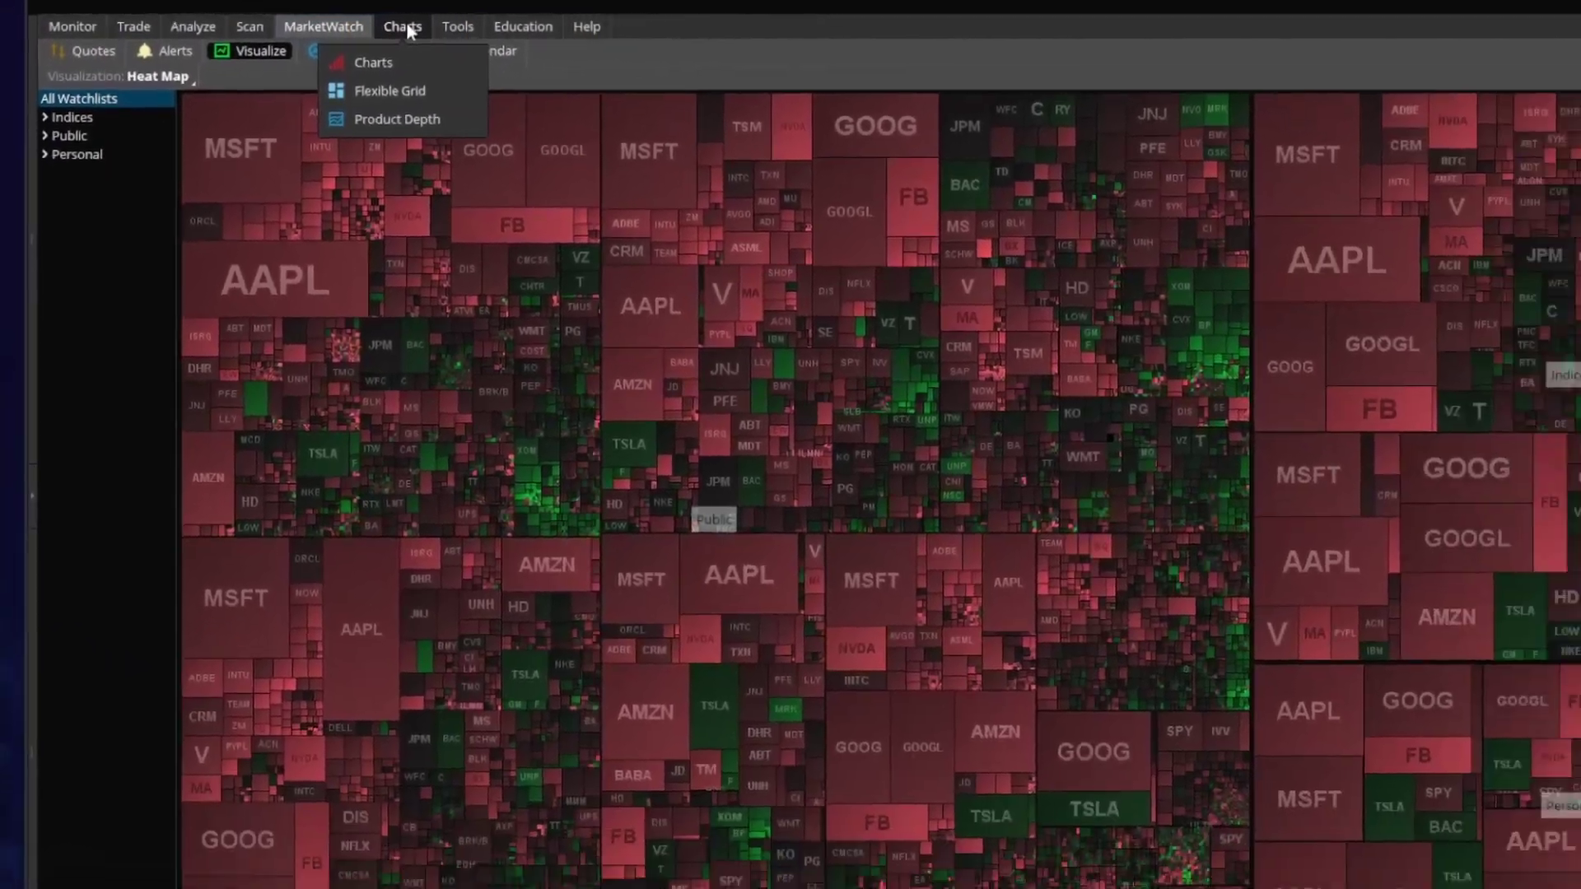
click(589, 33)
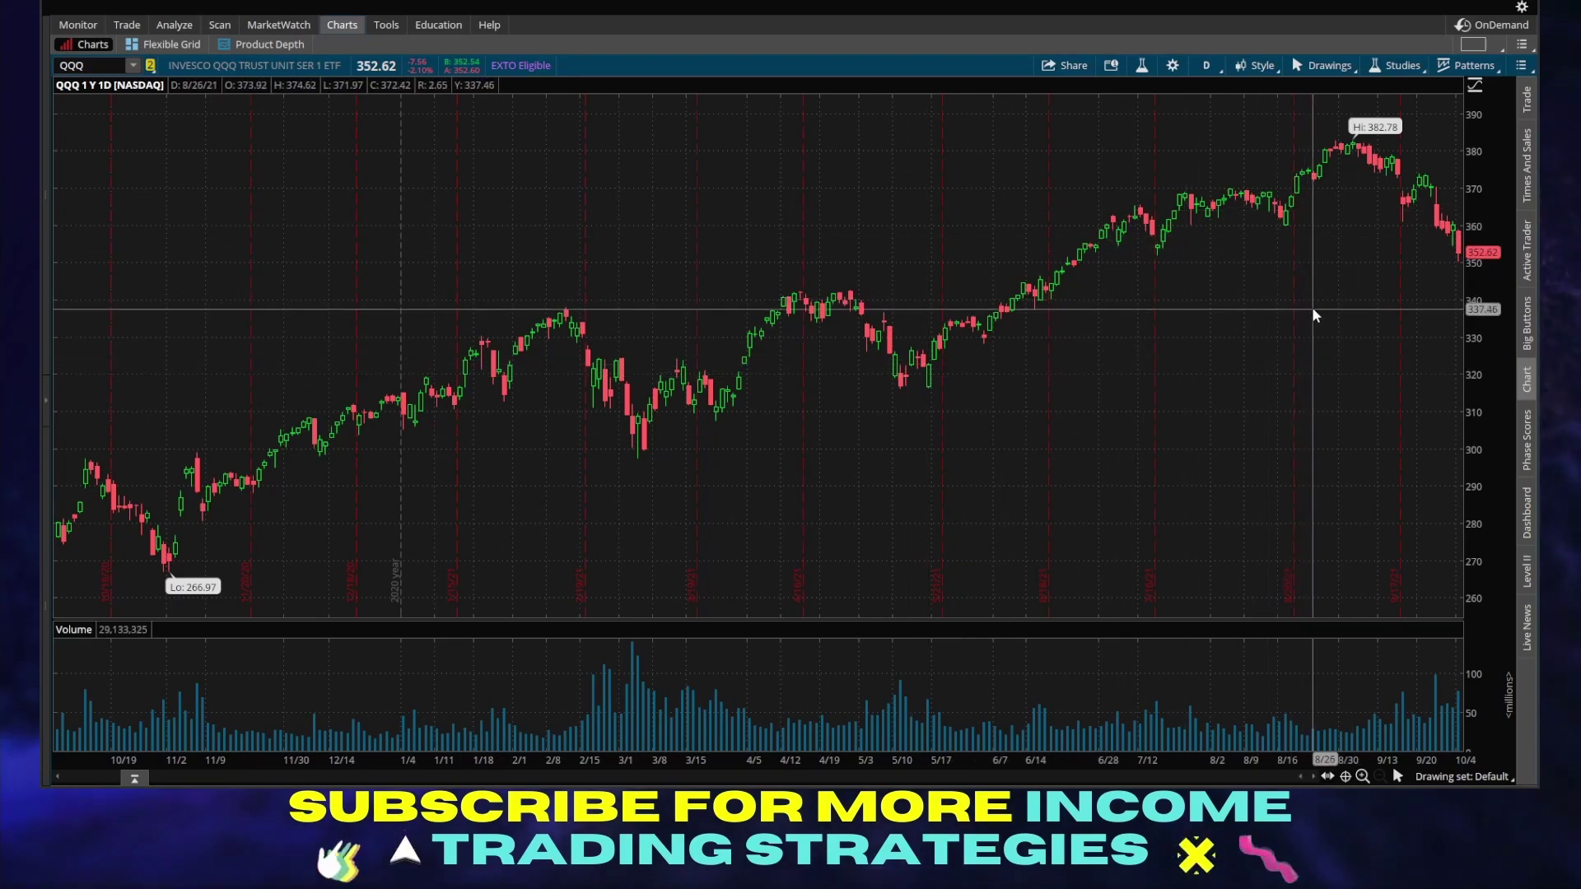
right_click(1210, 280)
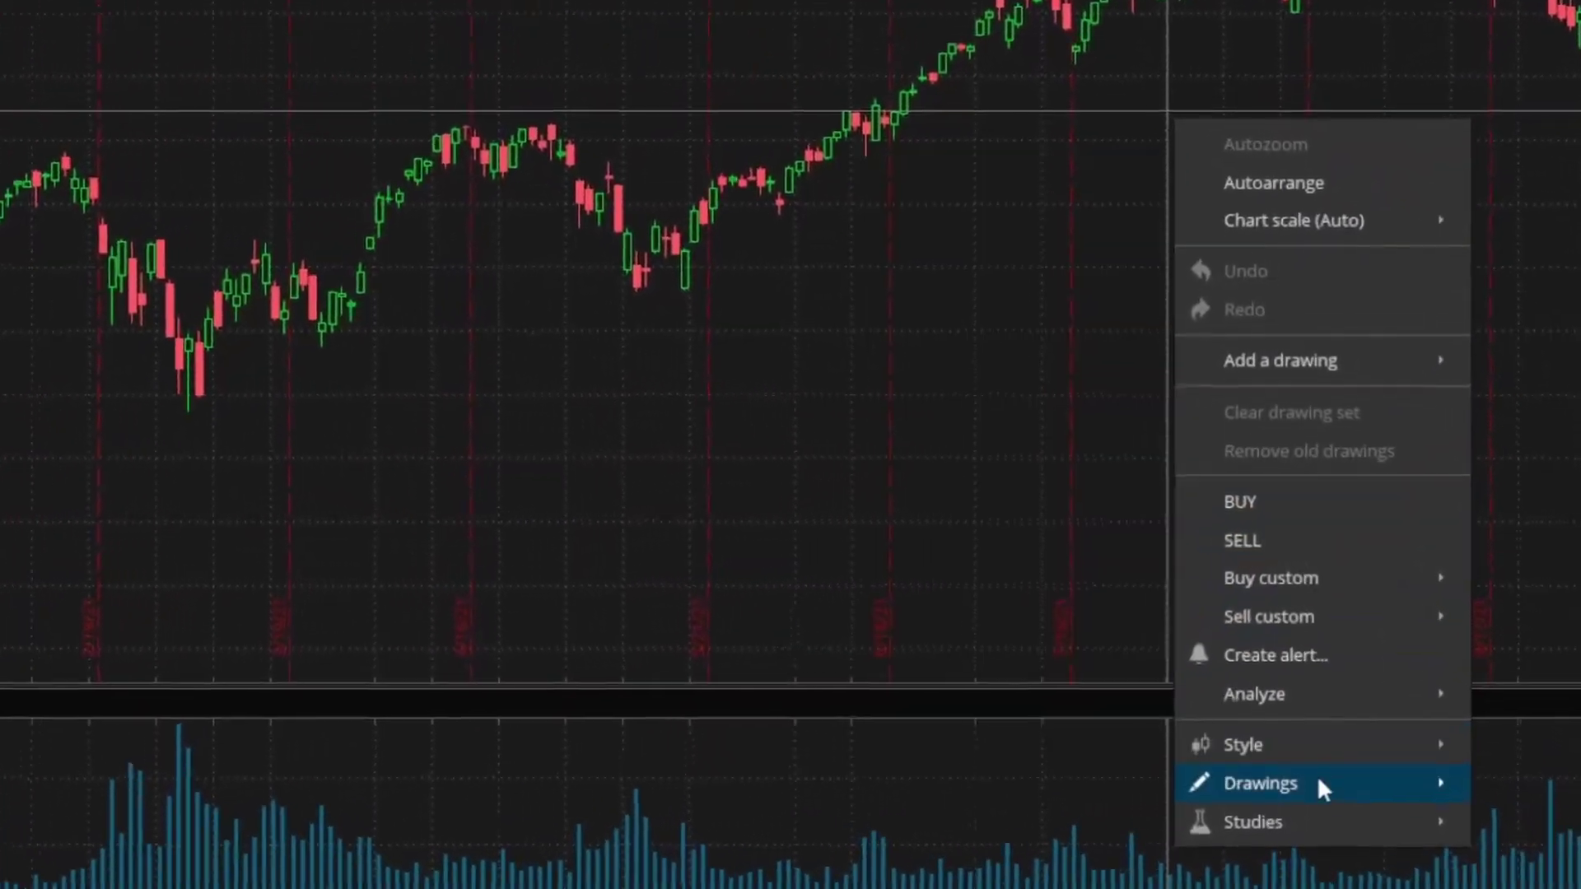
mouse_move(1305, 716)
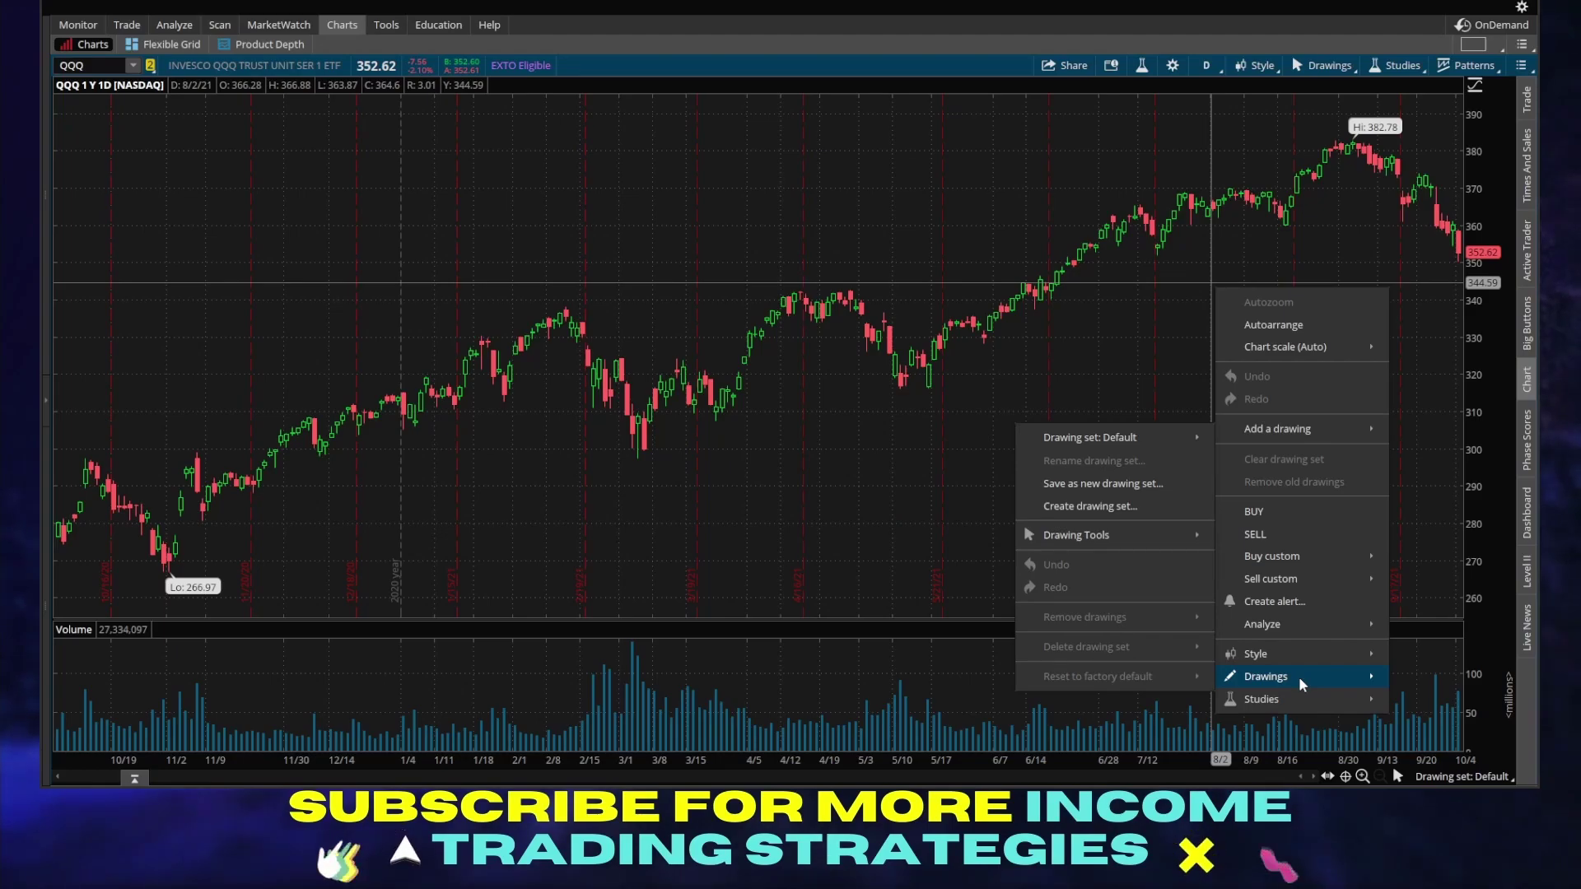
mouse_move(1301, 704)
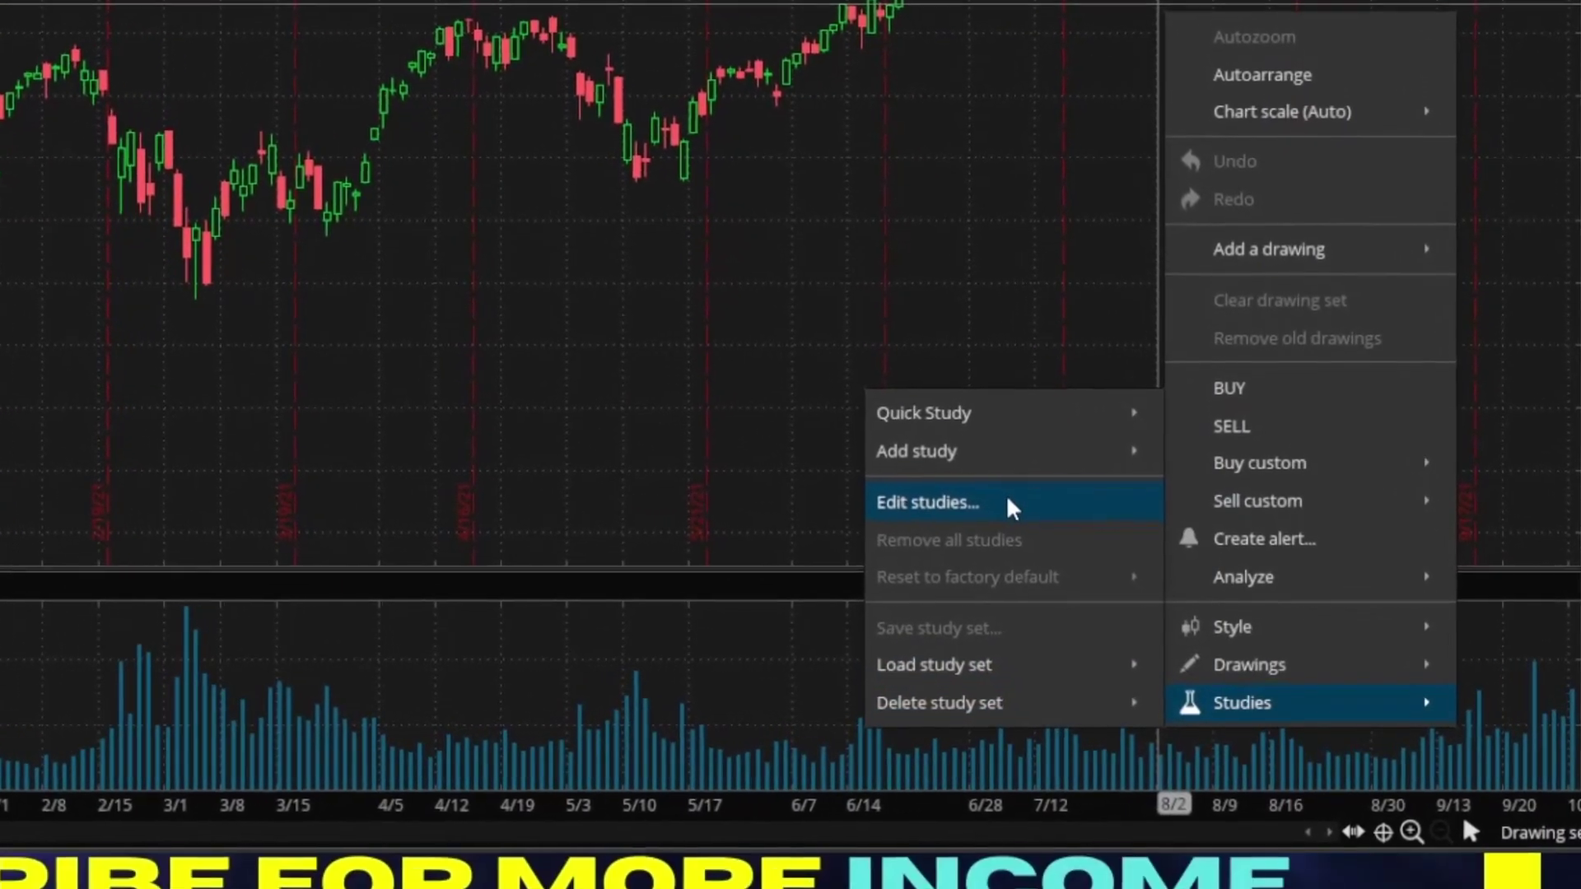
mouse_move(1032, 482)
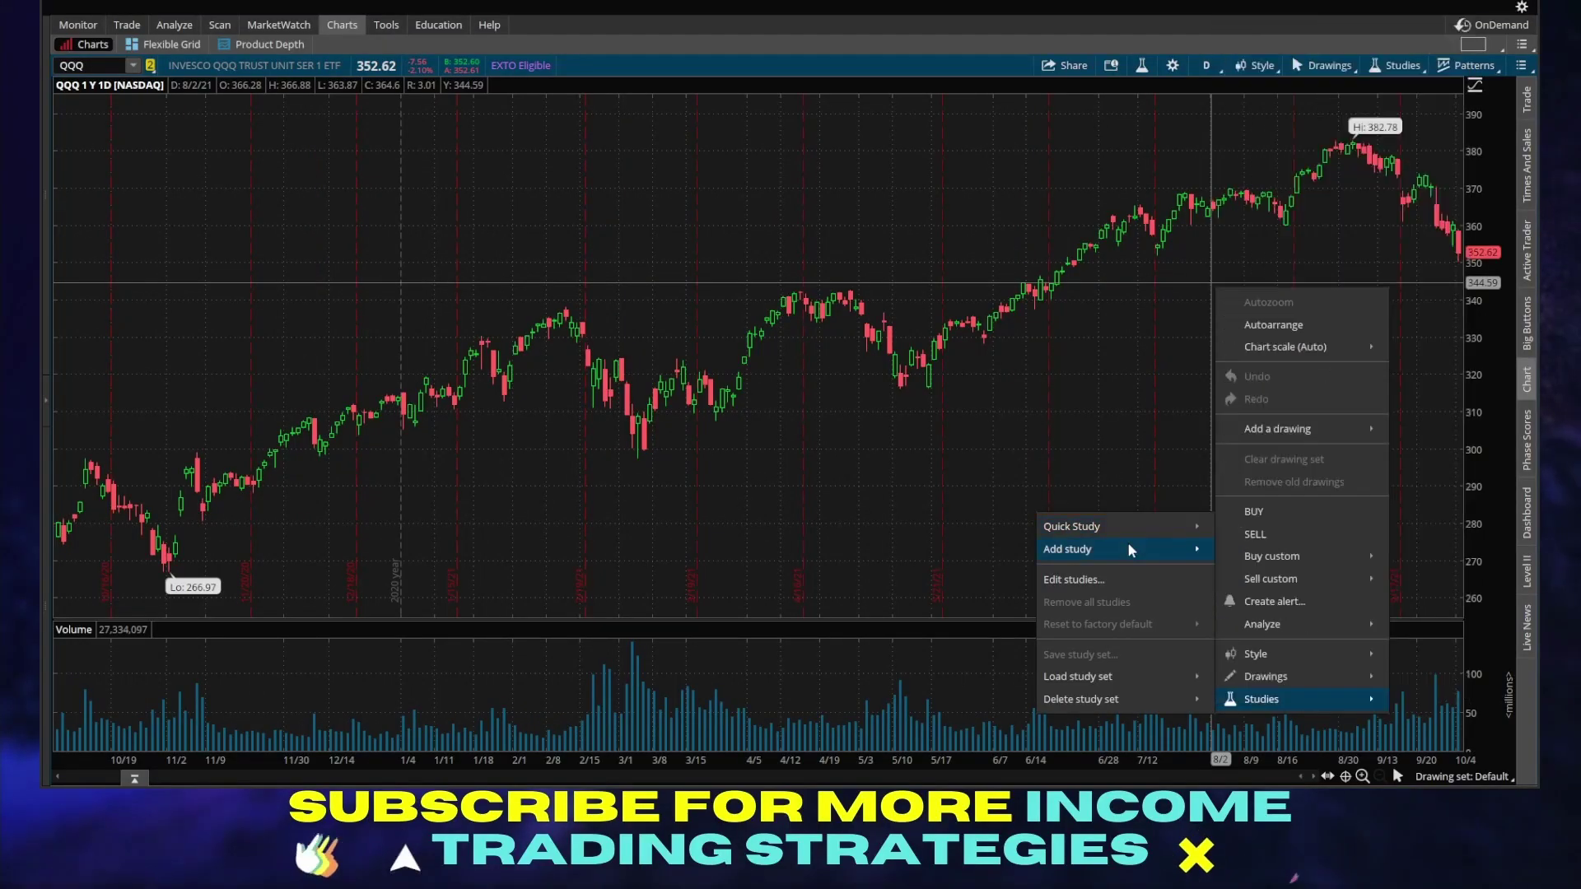
mouse_move(1129, 545)
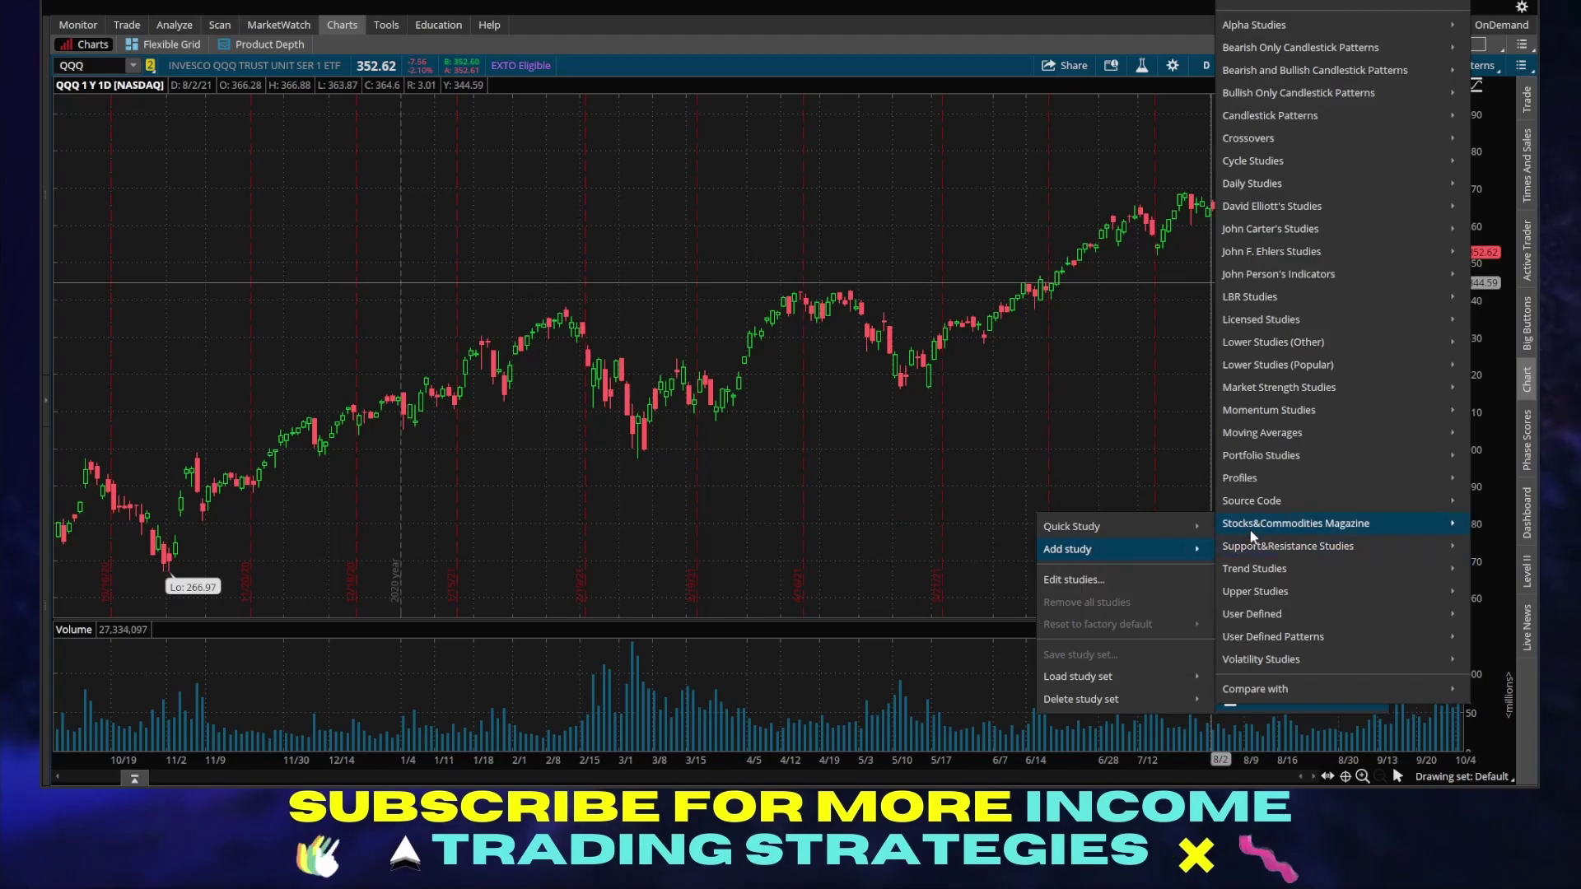
mouse_move(1259, 455)
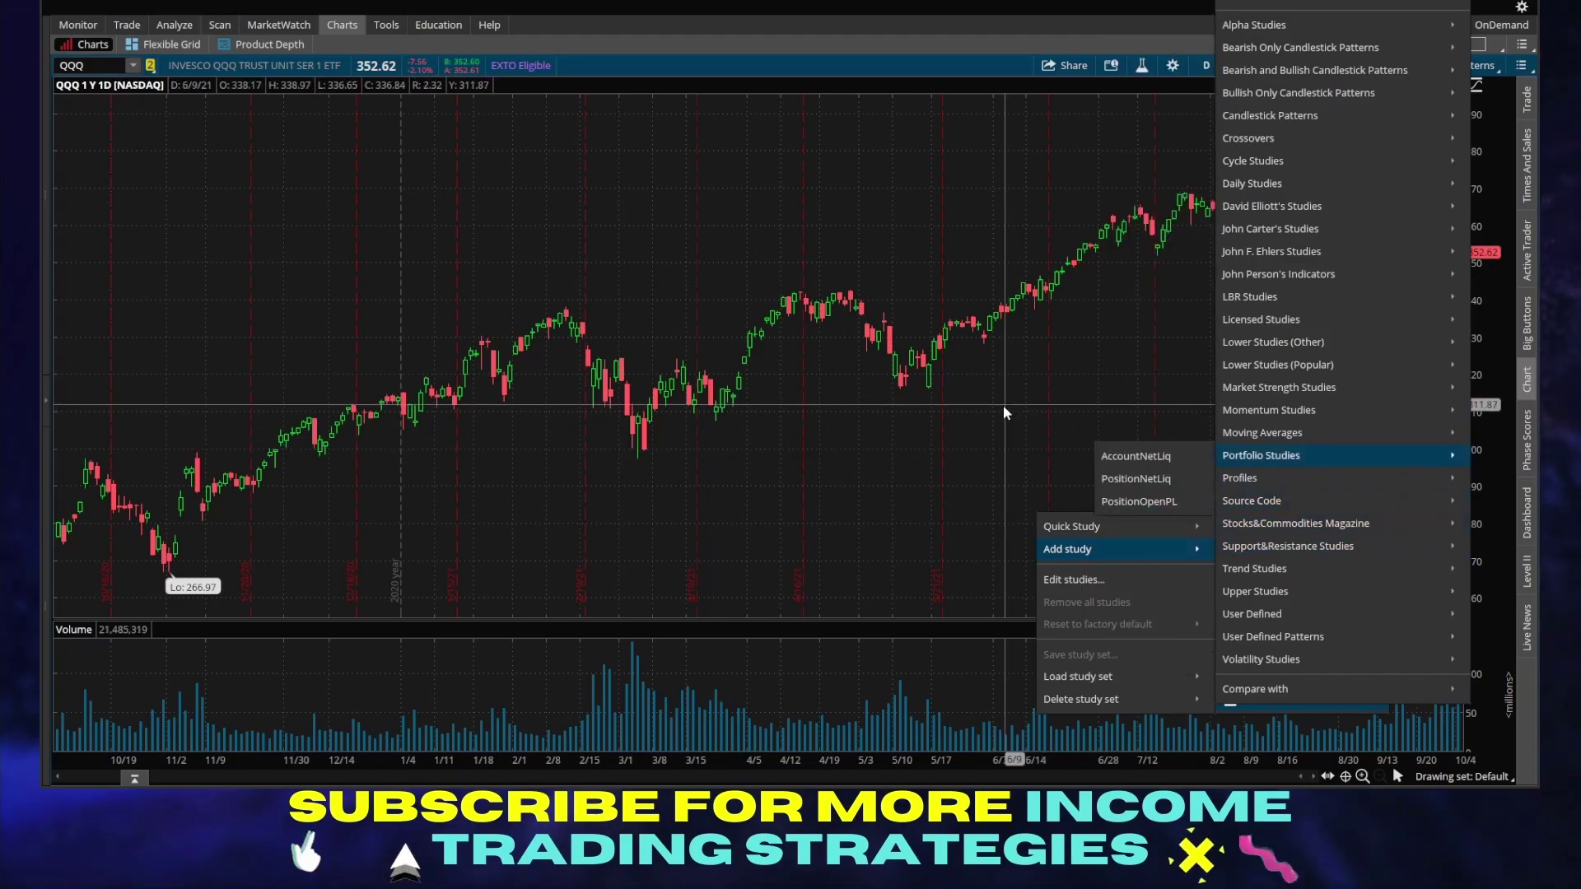
click(976, 381)
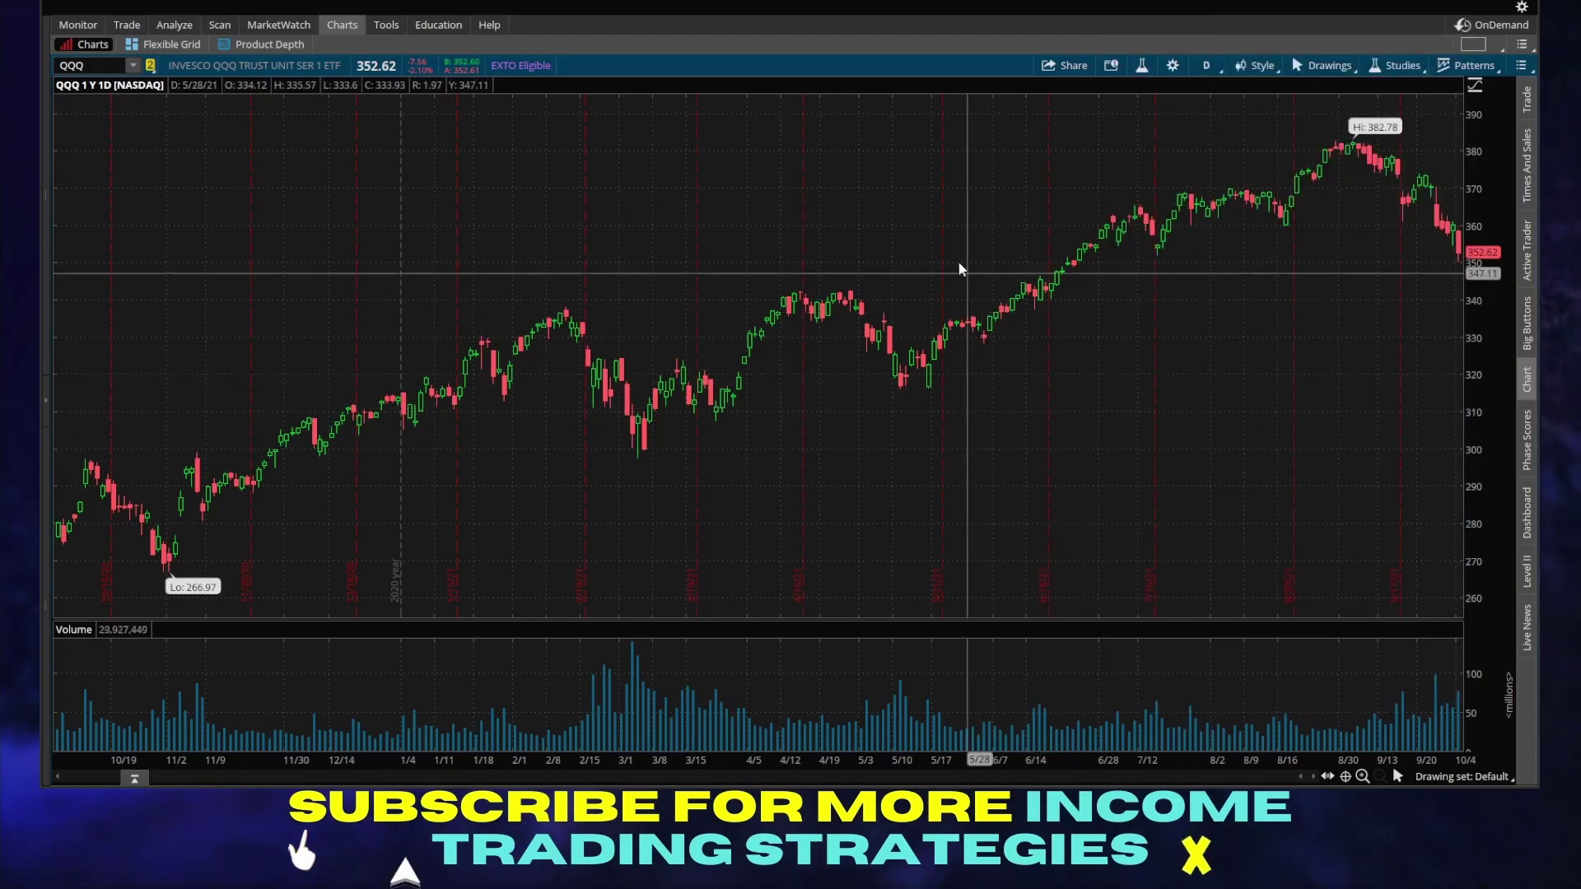
Step: Browse Studies > Add study to the Bearish and Bullish Candlestick Patterns list showing Engulfing
click(1327, 65)
click(1327, 66)
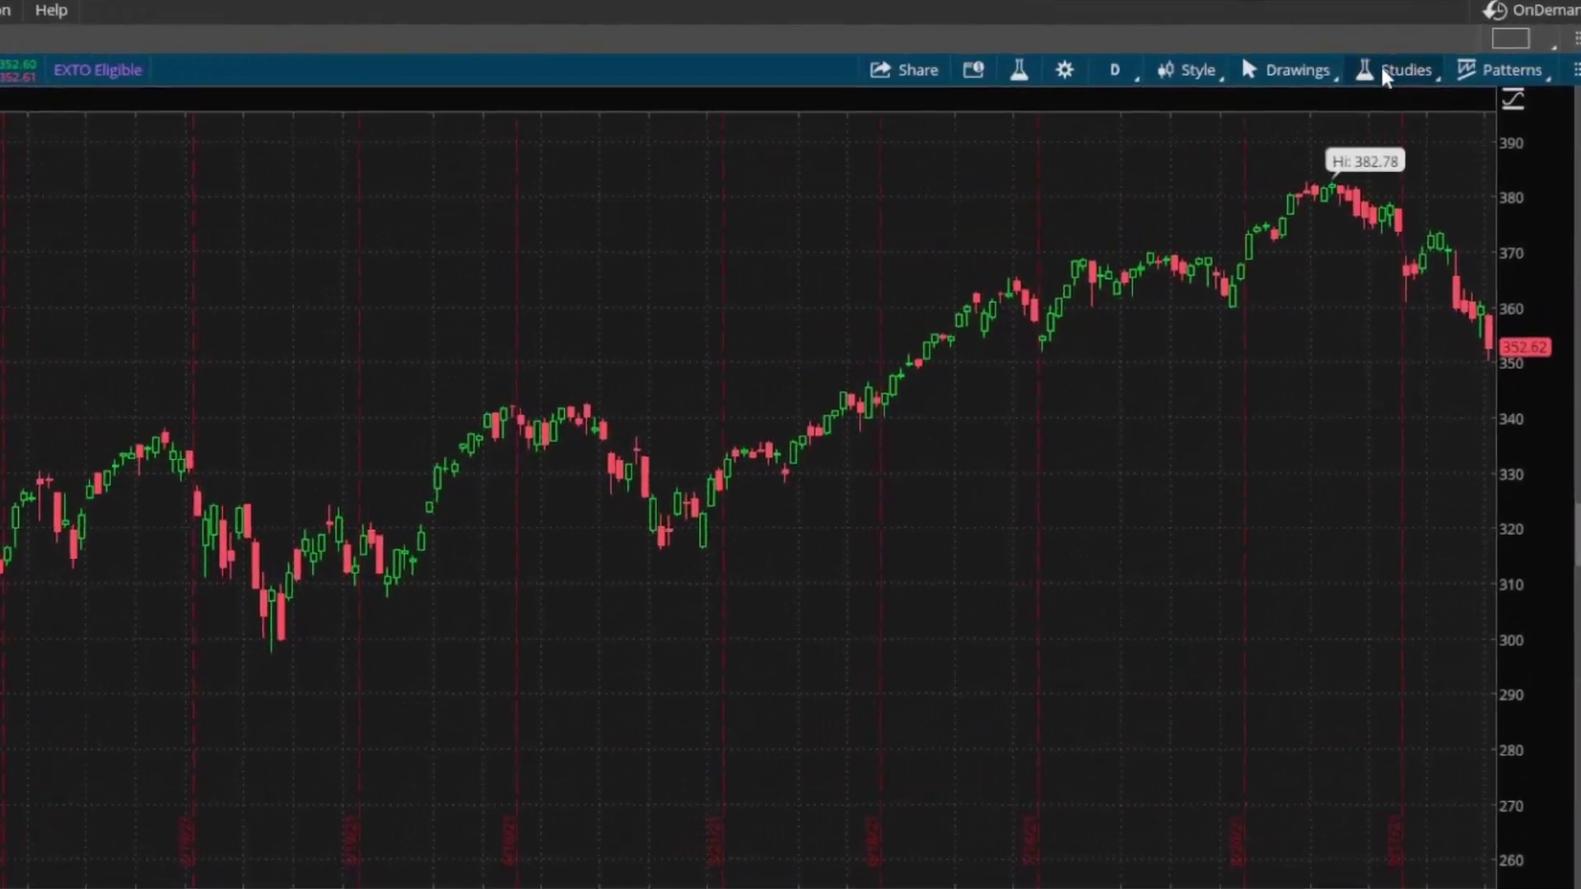
click(1385, 64)
mouse_move(1371, 138)
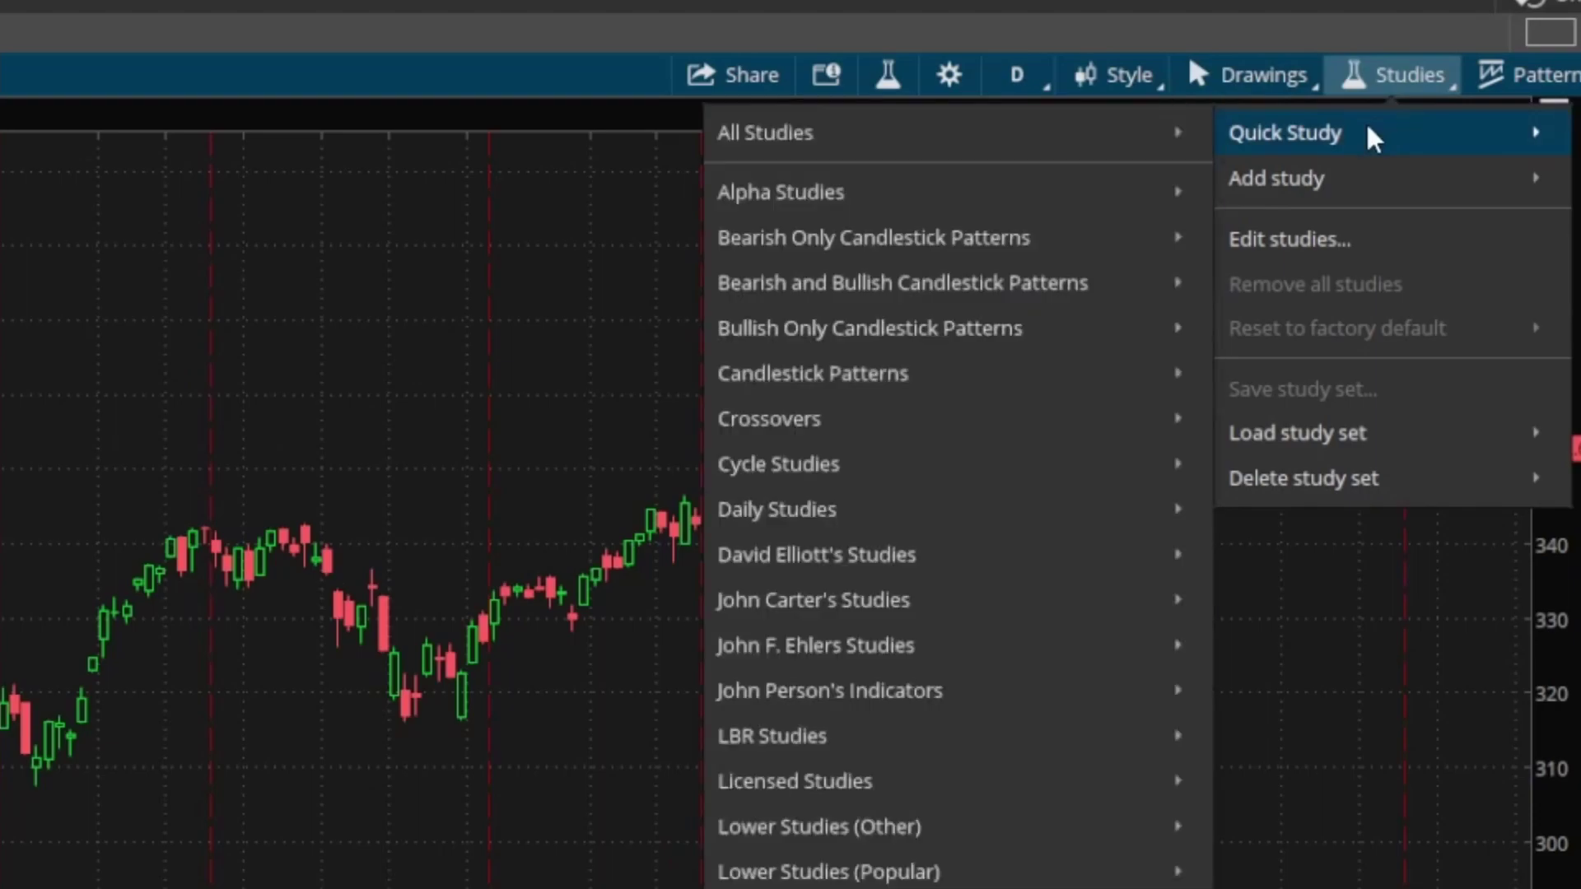
mouse_move(1342, 174)
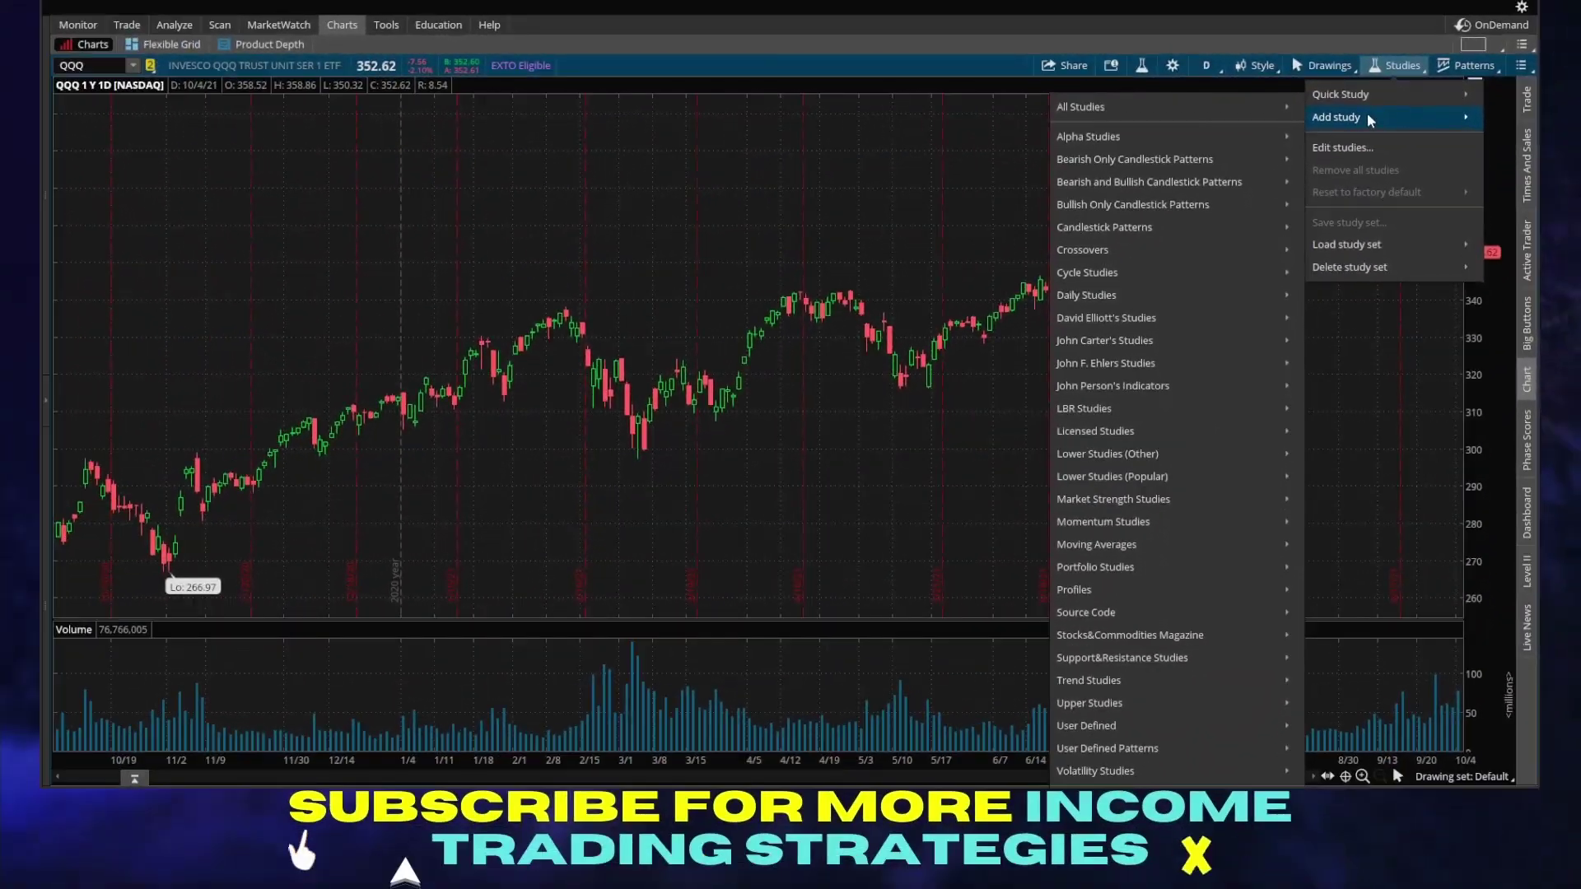
mouse_move(1107, 156)
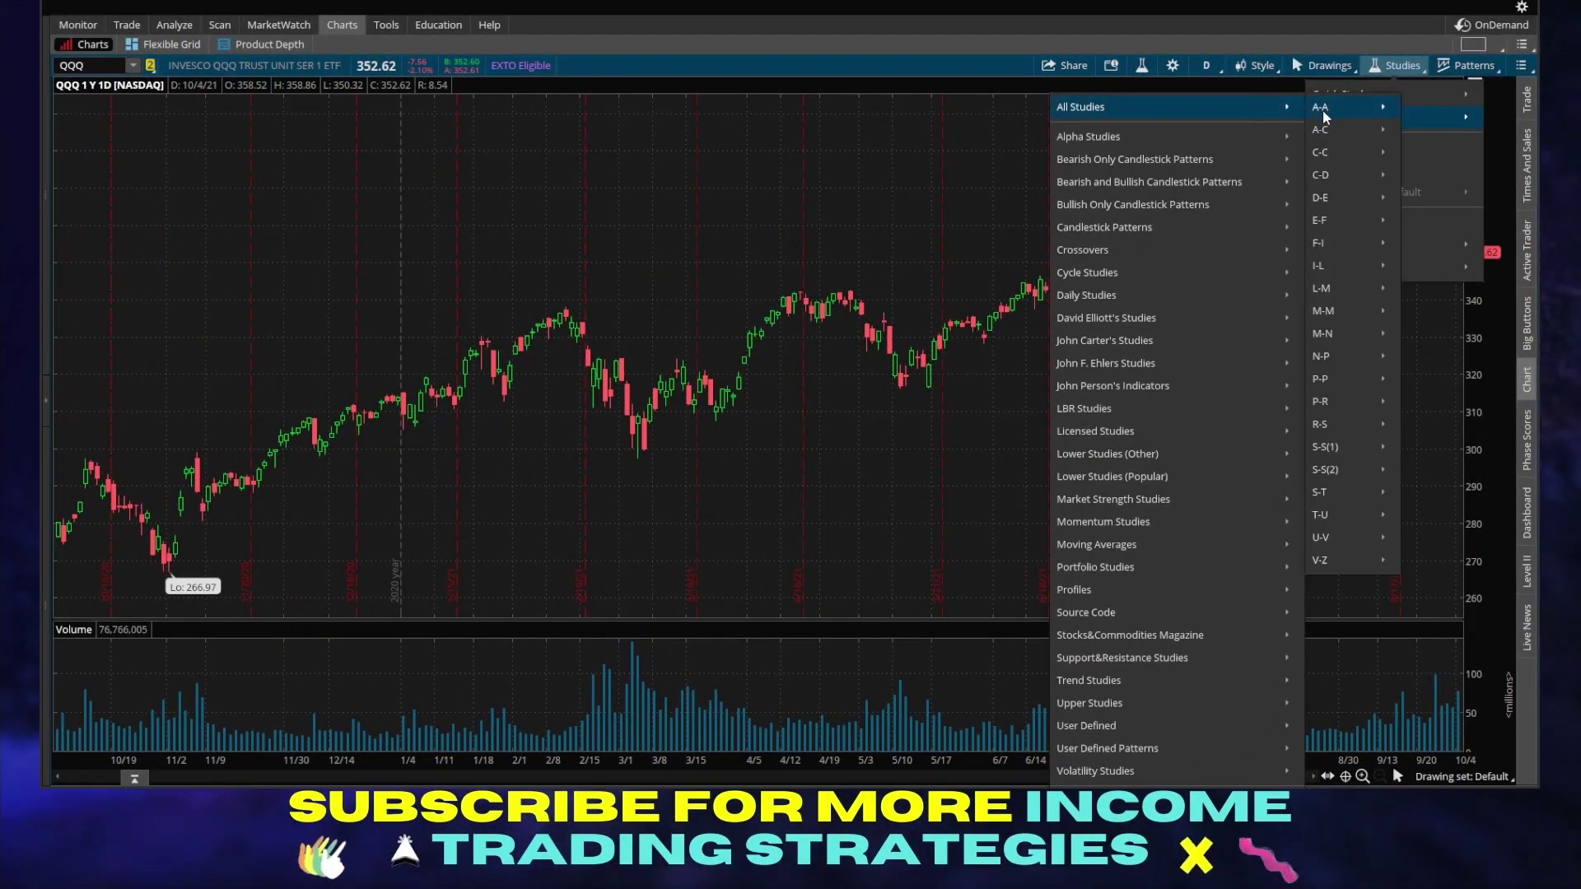
mouse_move(1331, 127)
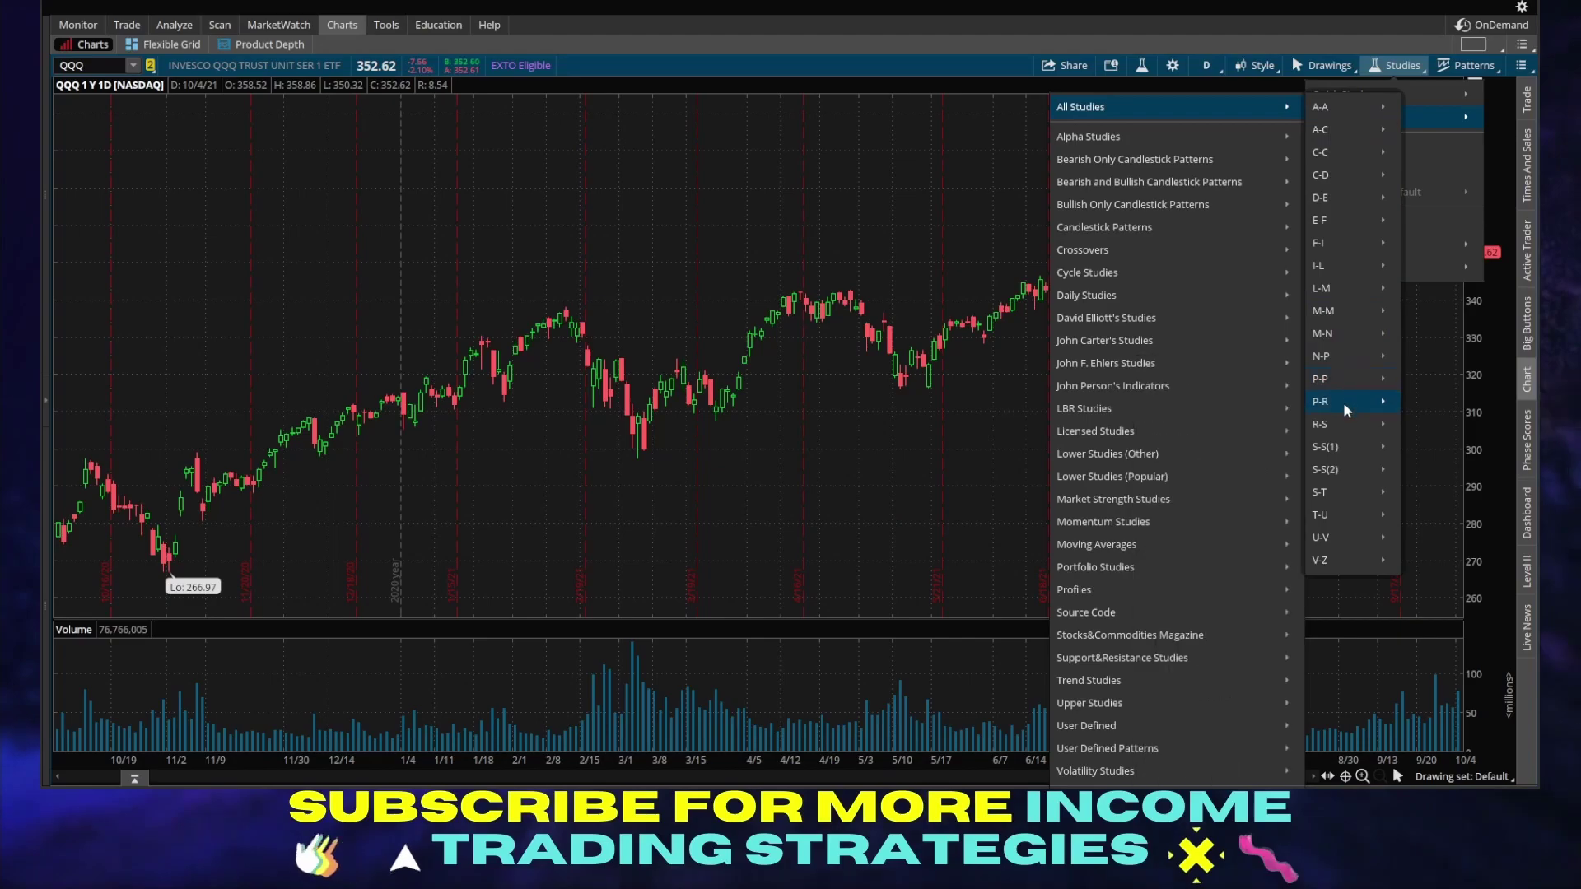
mouse_move(1340, 426)
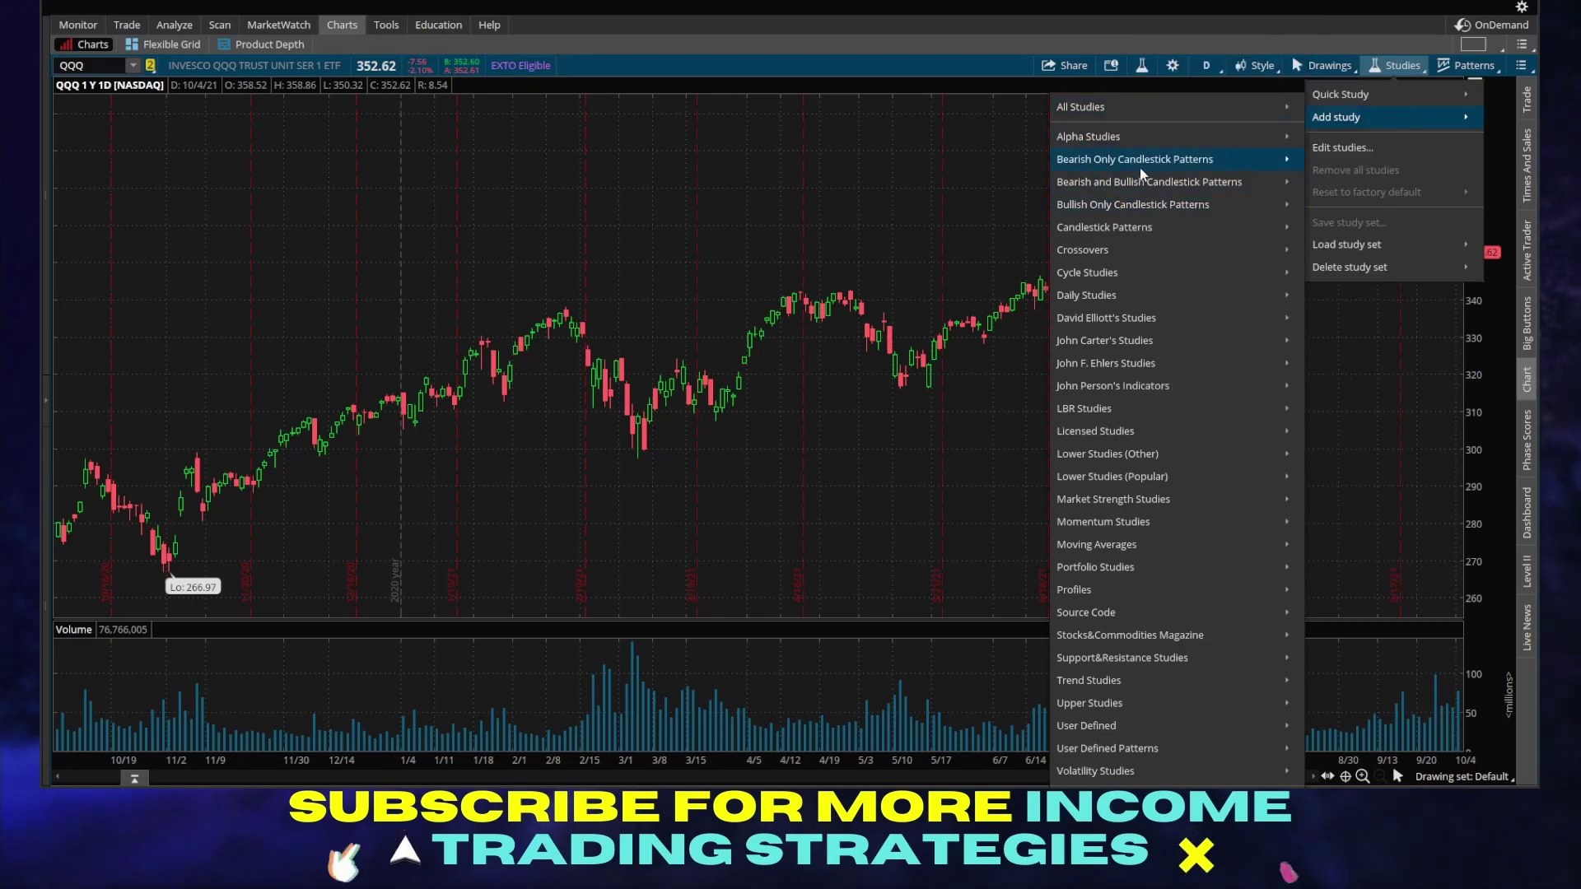
mouse_move(1140, 189)
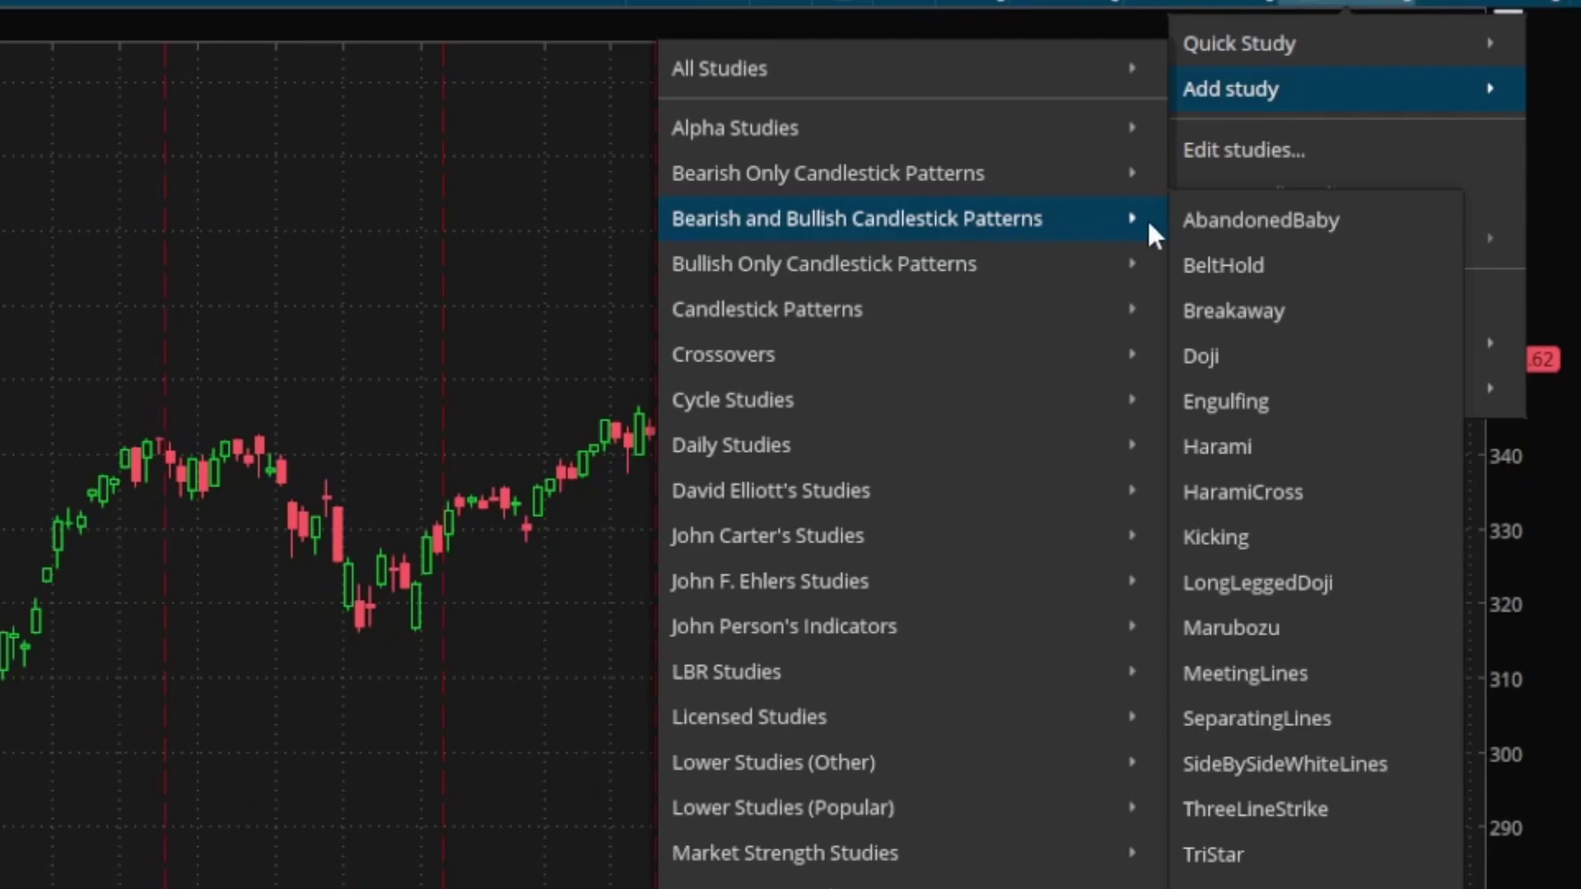
Step: Add Engulfing, zoom into February–May and April to inspect its arrows, then zoom back out
click(1251, 403)
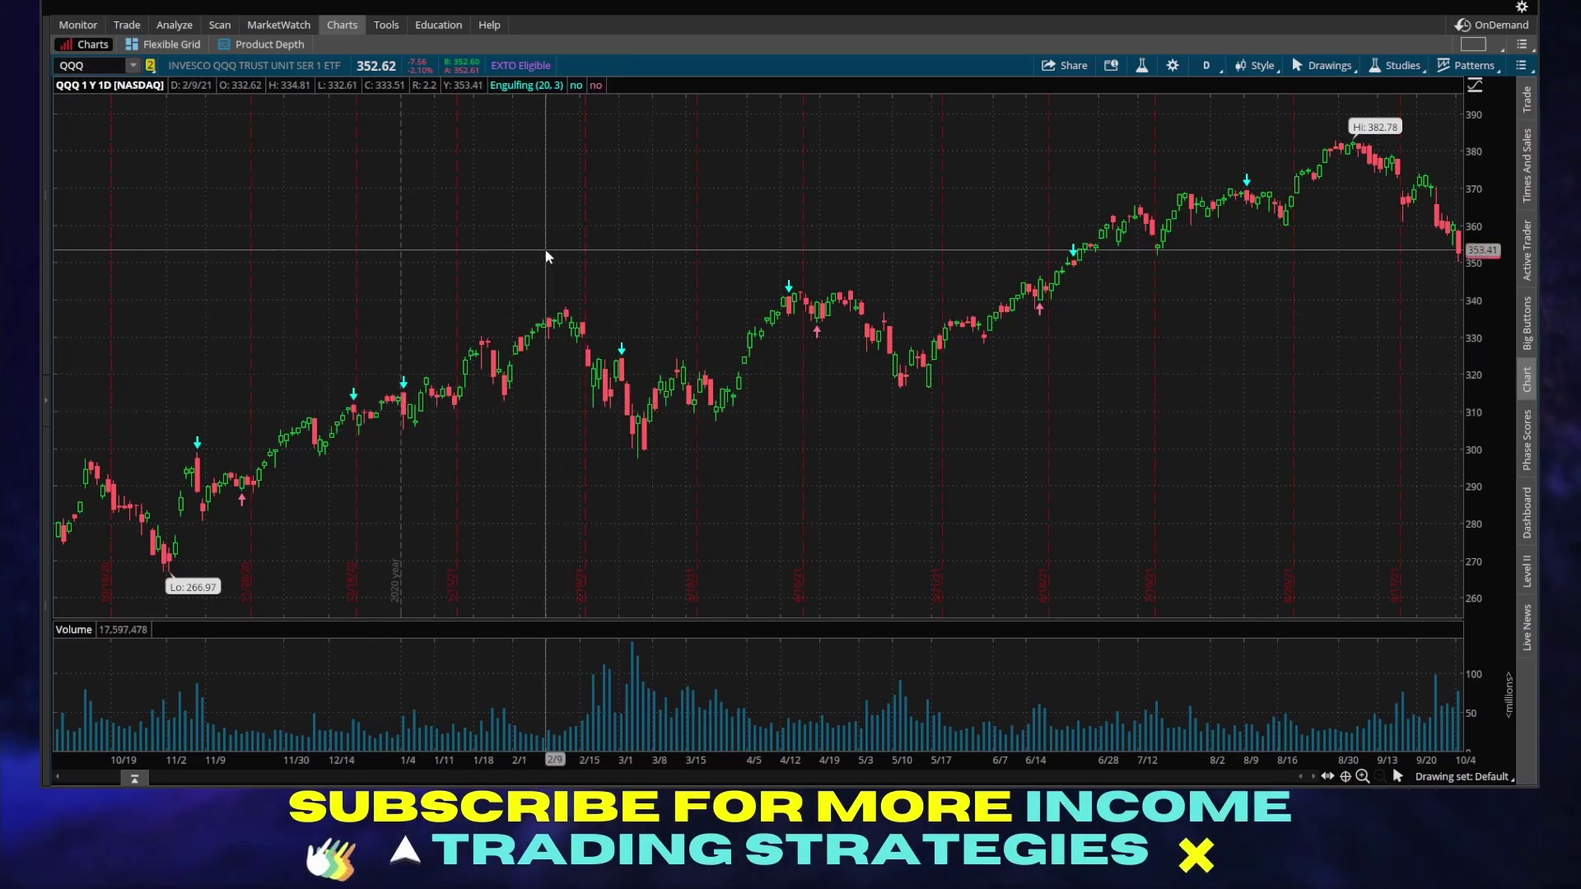
drag(545, 249, 953, 346)
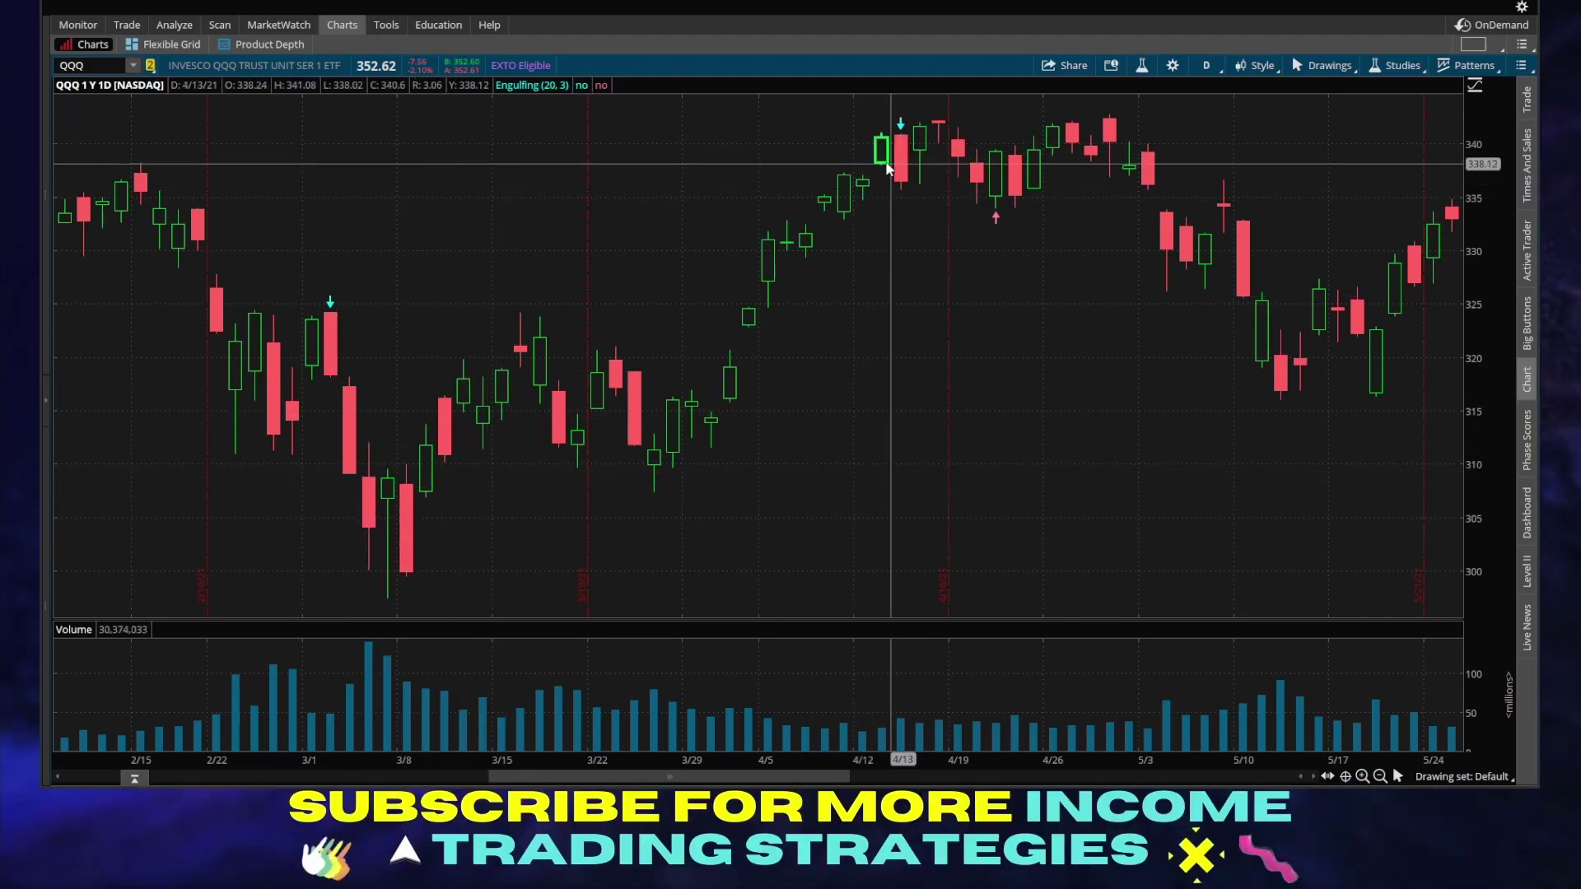
mouse_move(848, 163)
mouse_down()
mouse_move(1202, 197)
mouse_move(1478, 256)
mouse_up()
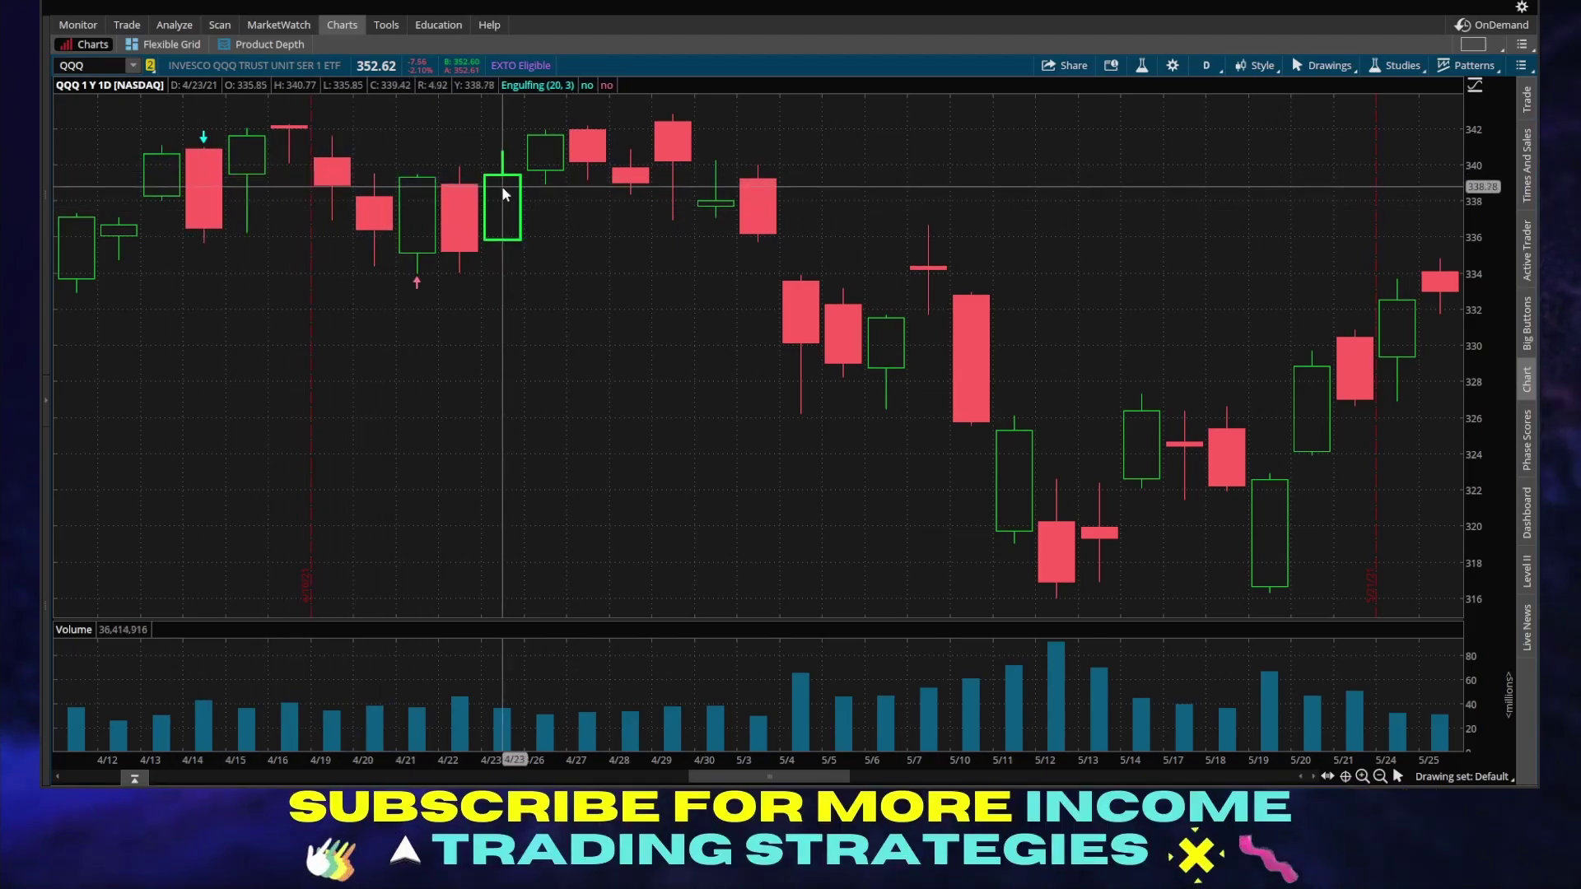
scroll(283, 296, down, 5)
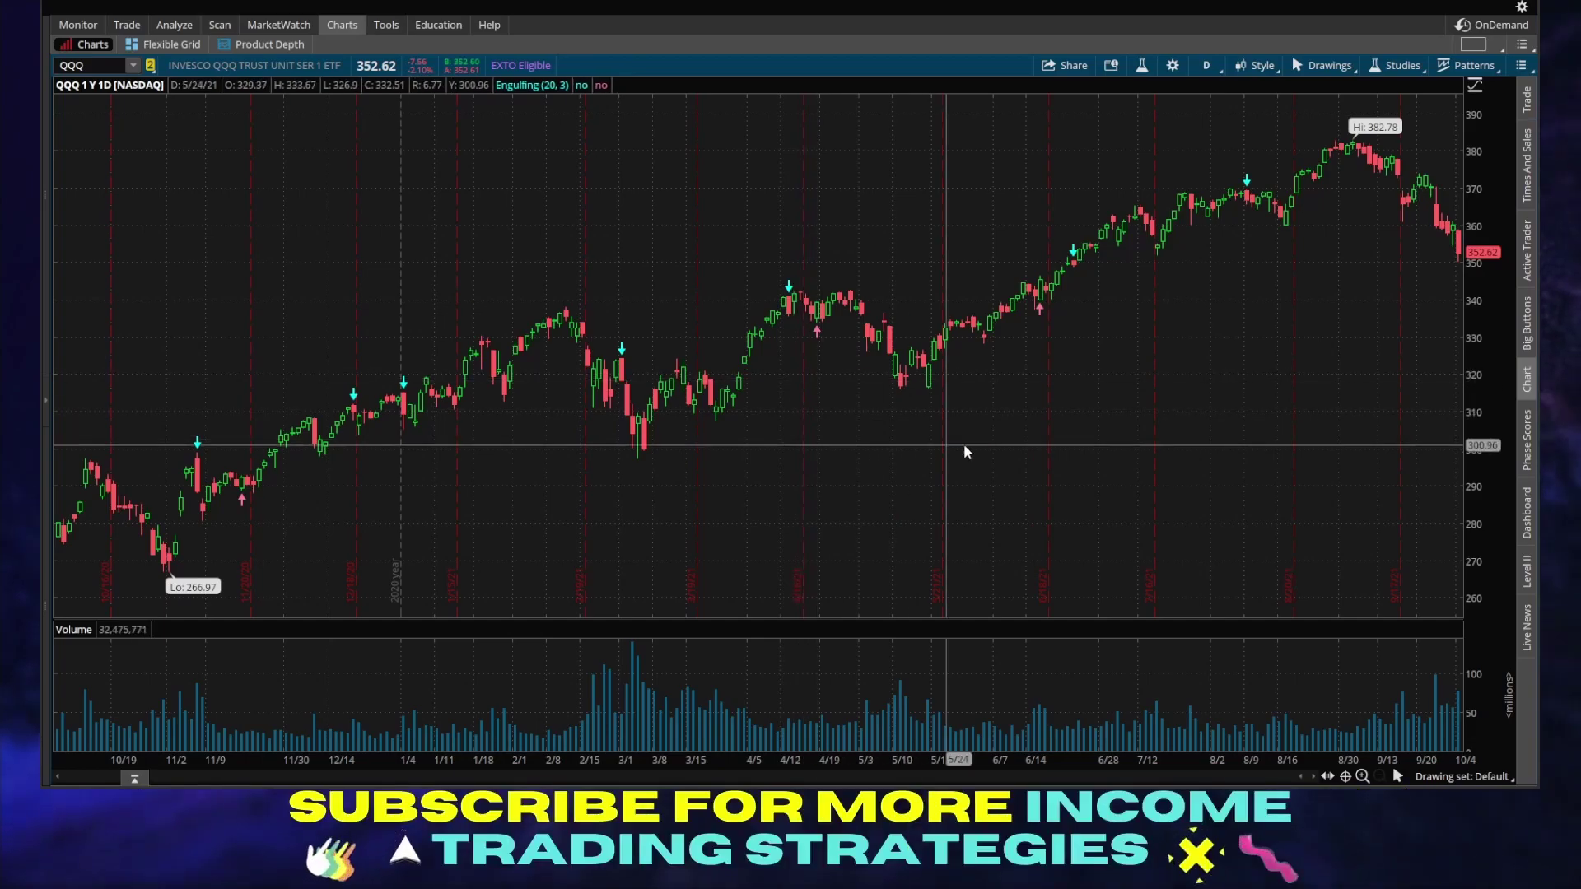
click(1325, 67)
Step: Add the ADX (14, WILDERS) study as a lower pane through the Edit studies dialog
click(1397, 65)
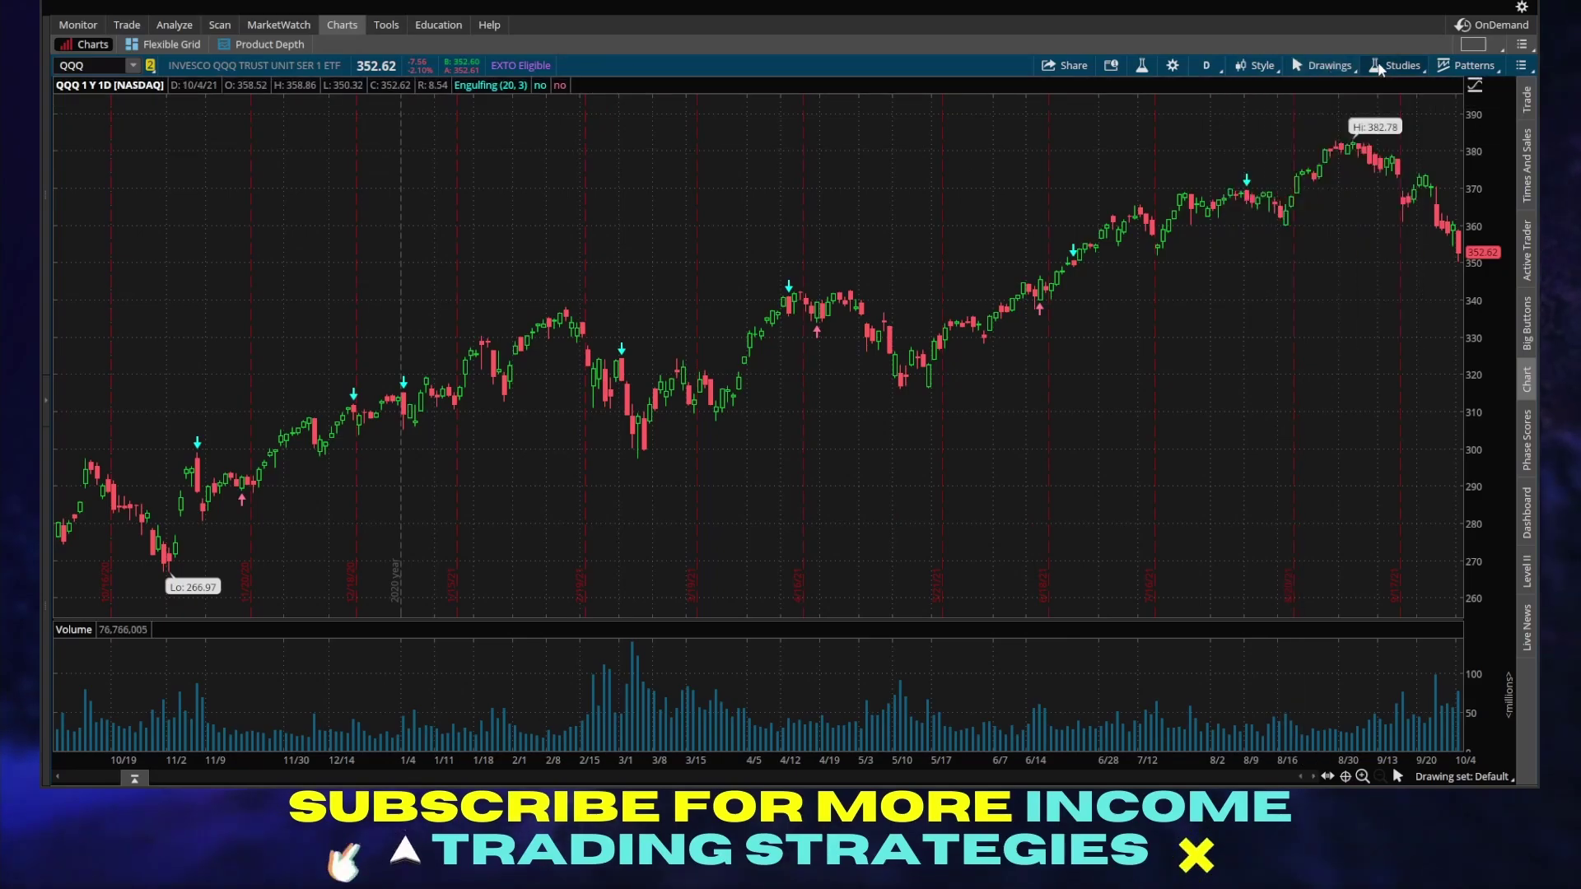
click(1397, 65)
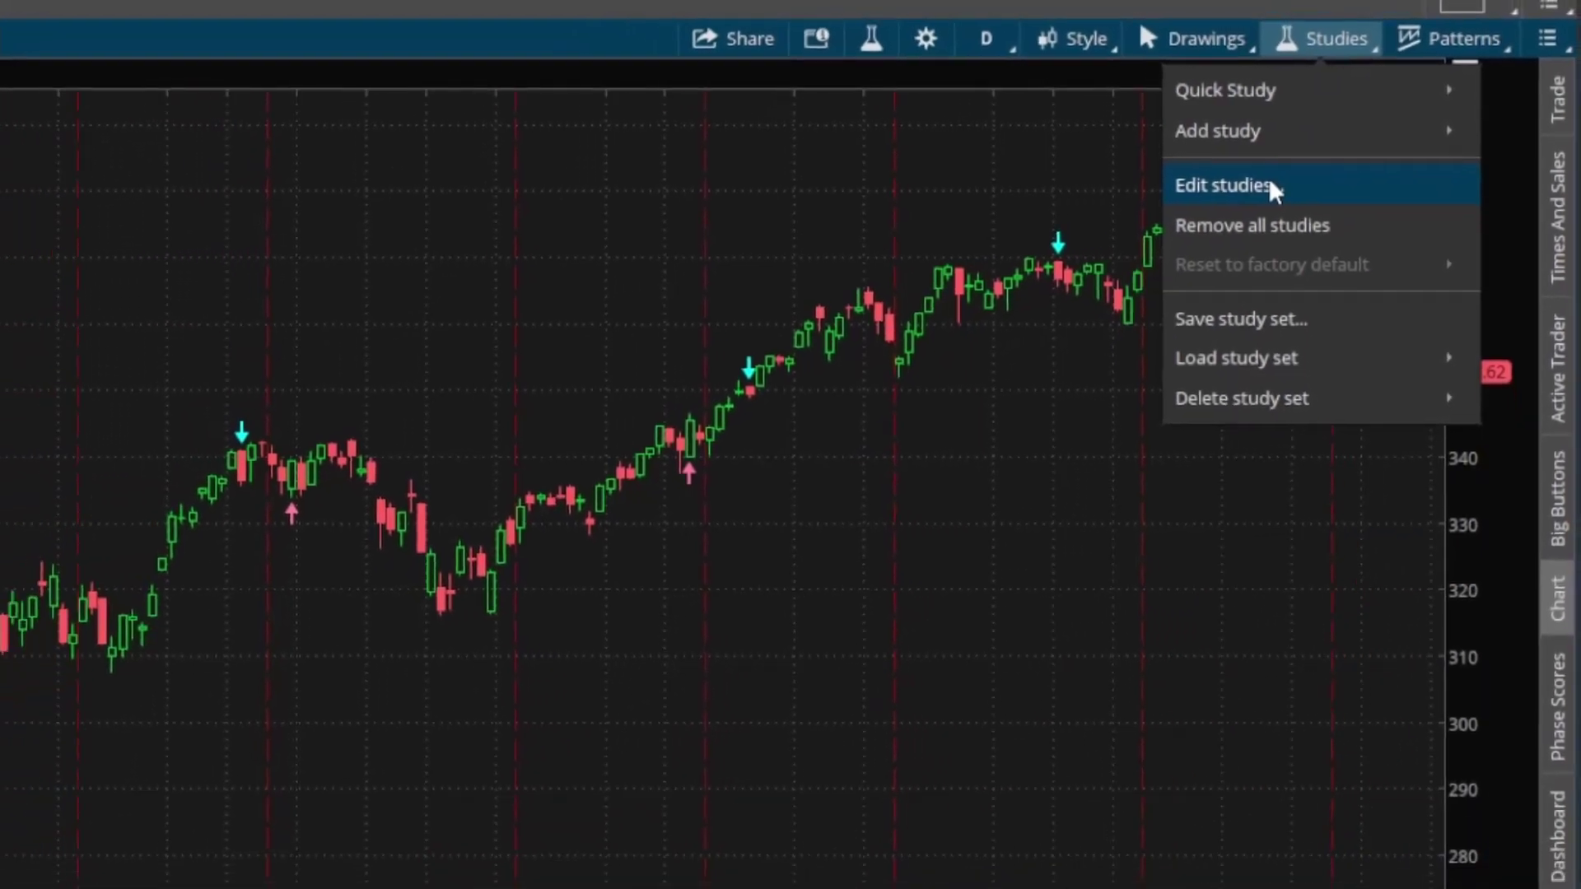
click(1245, 198)
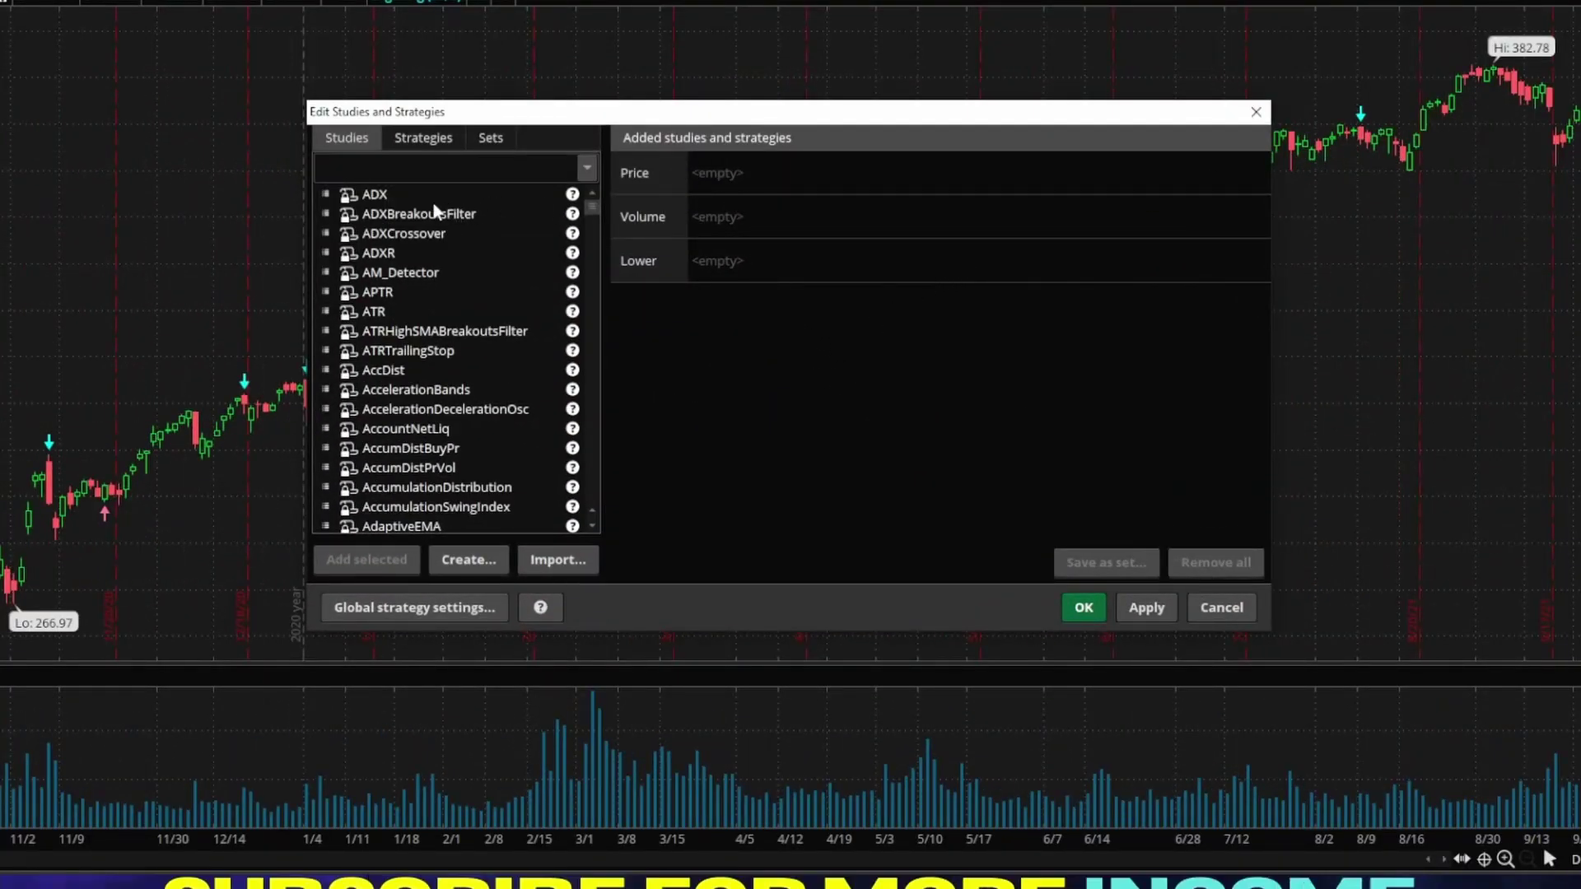
click(386, 195)
double_click(386, 194)
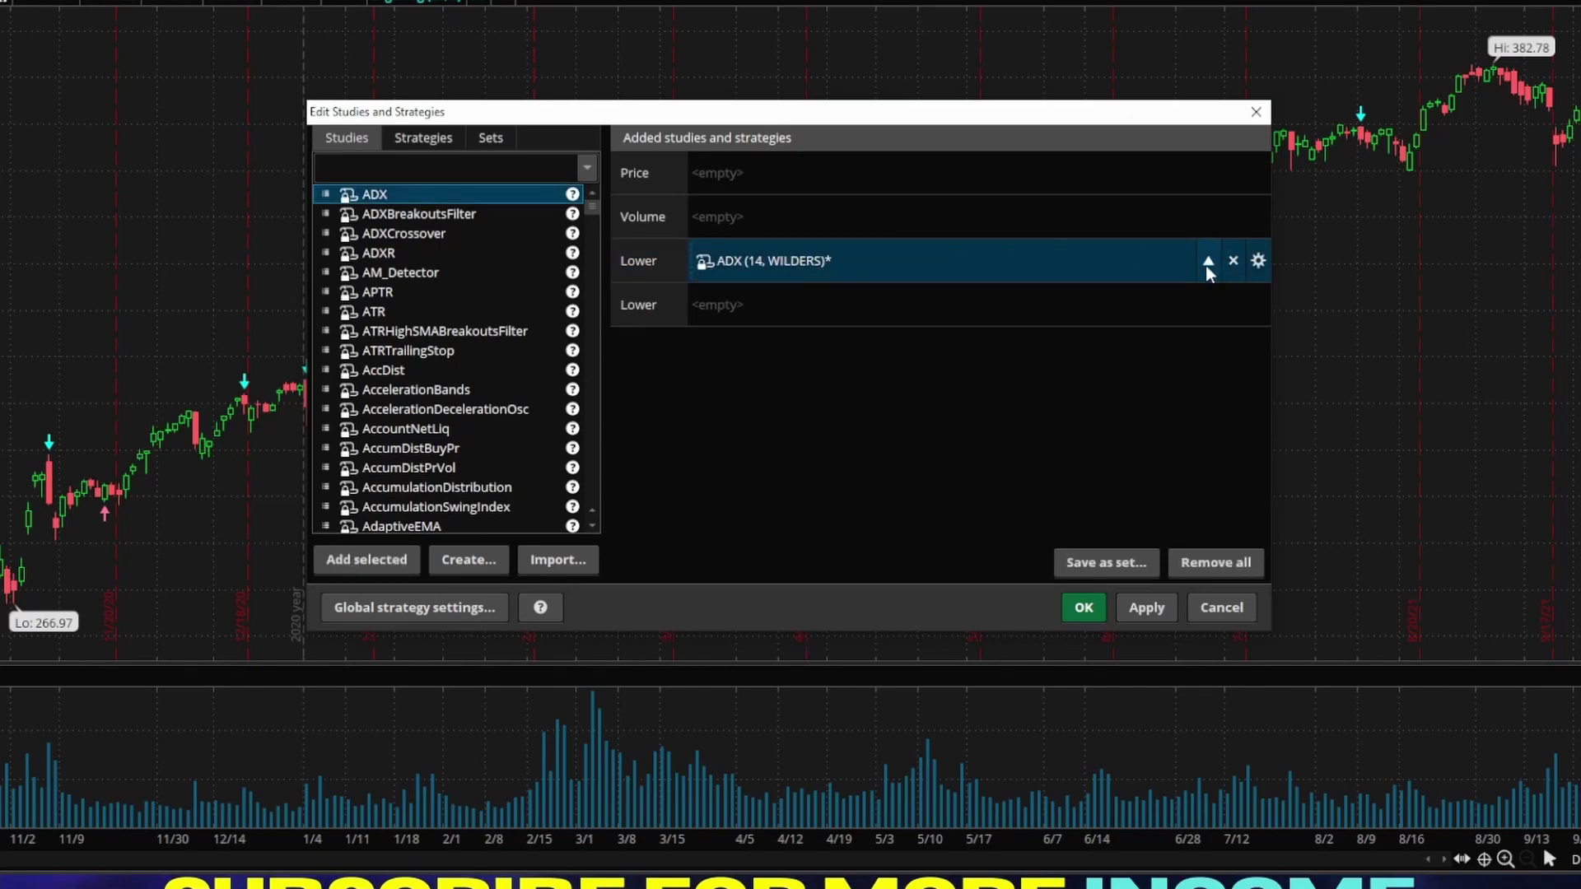
click(1131, 608)
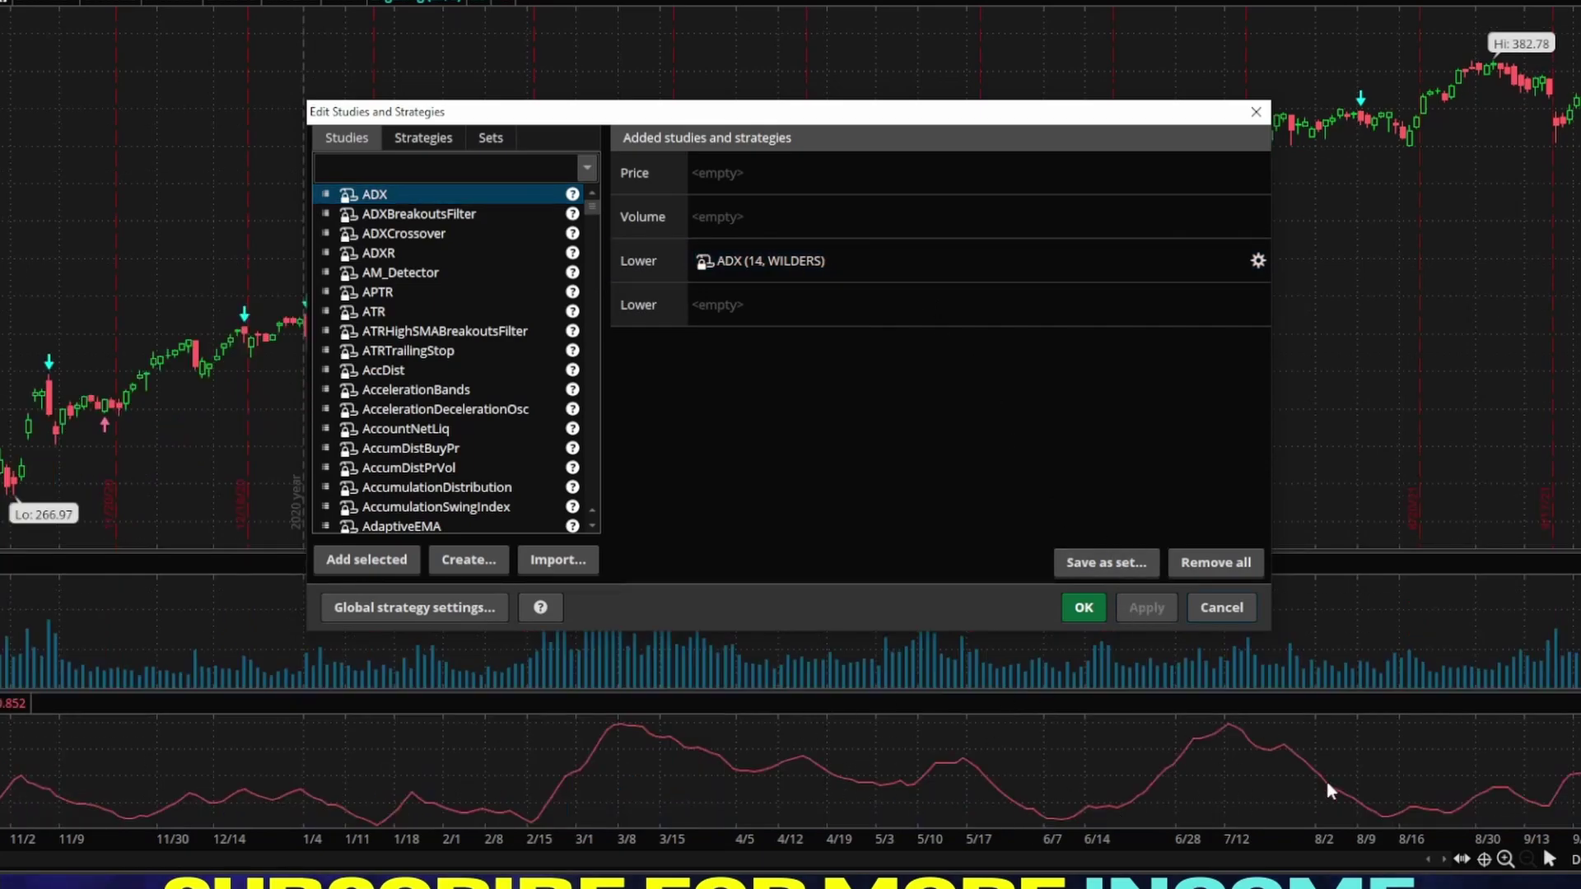
click(1083, 608)
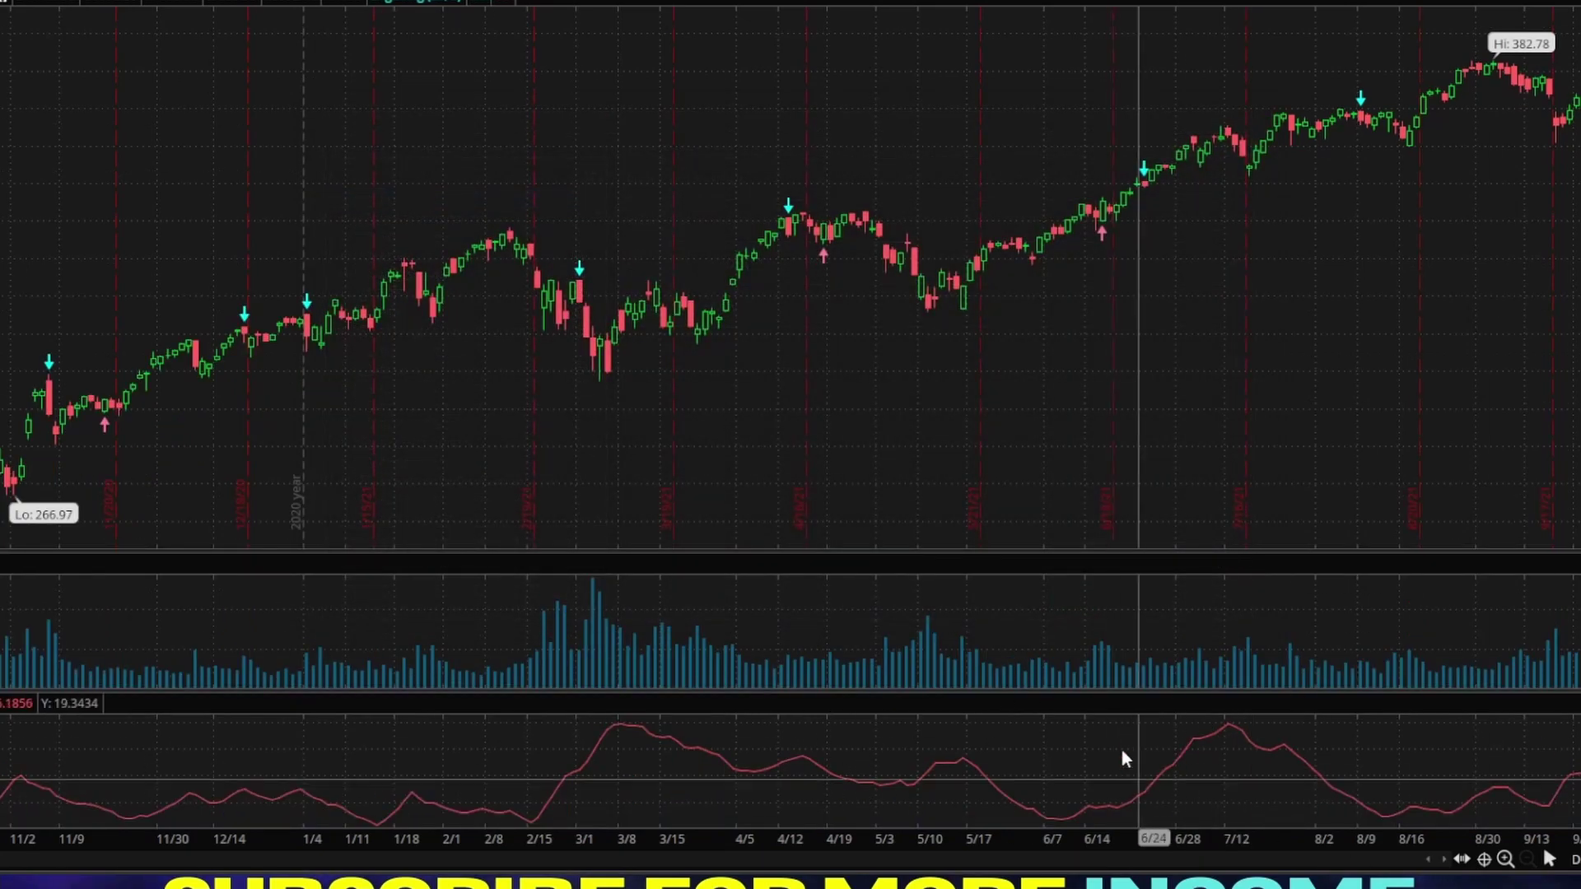
right_click(1365, 333)
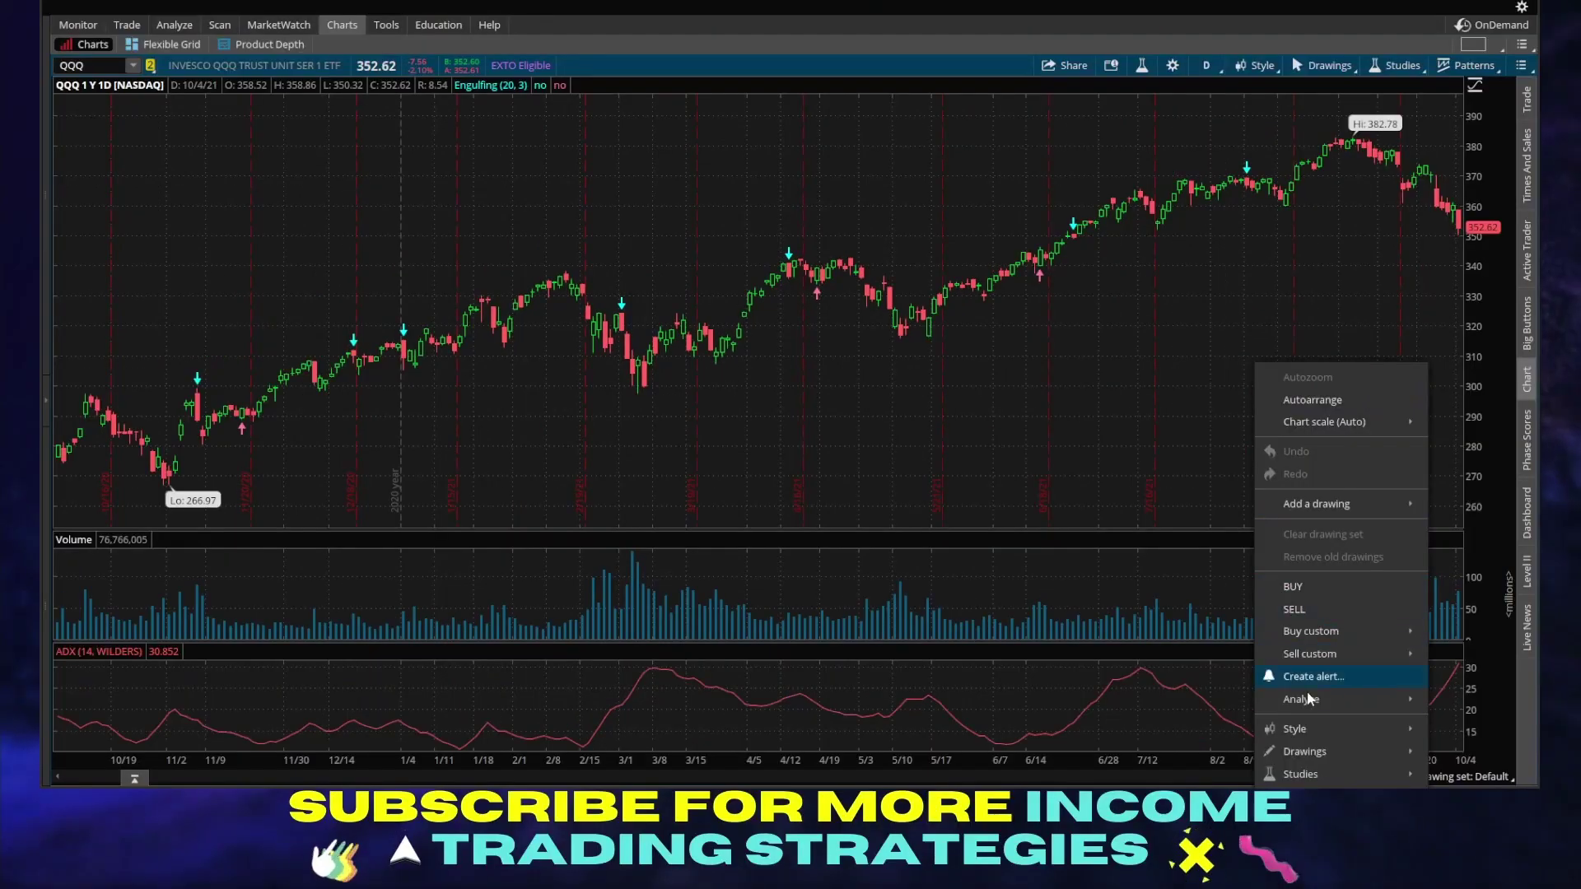
Step: Open the ADX study settings and change its length from 14 to 20
click(1403, 247)
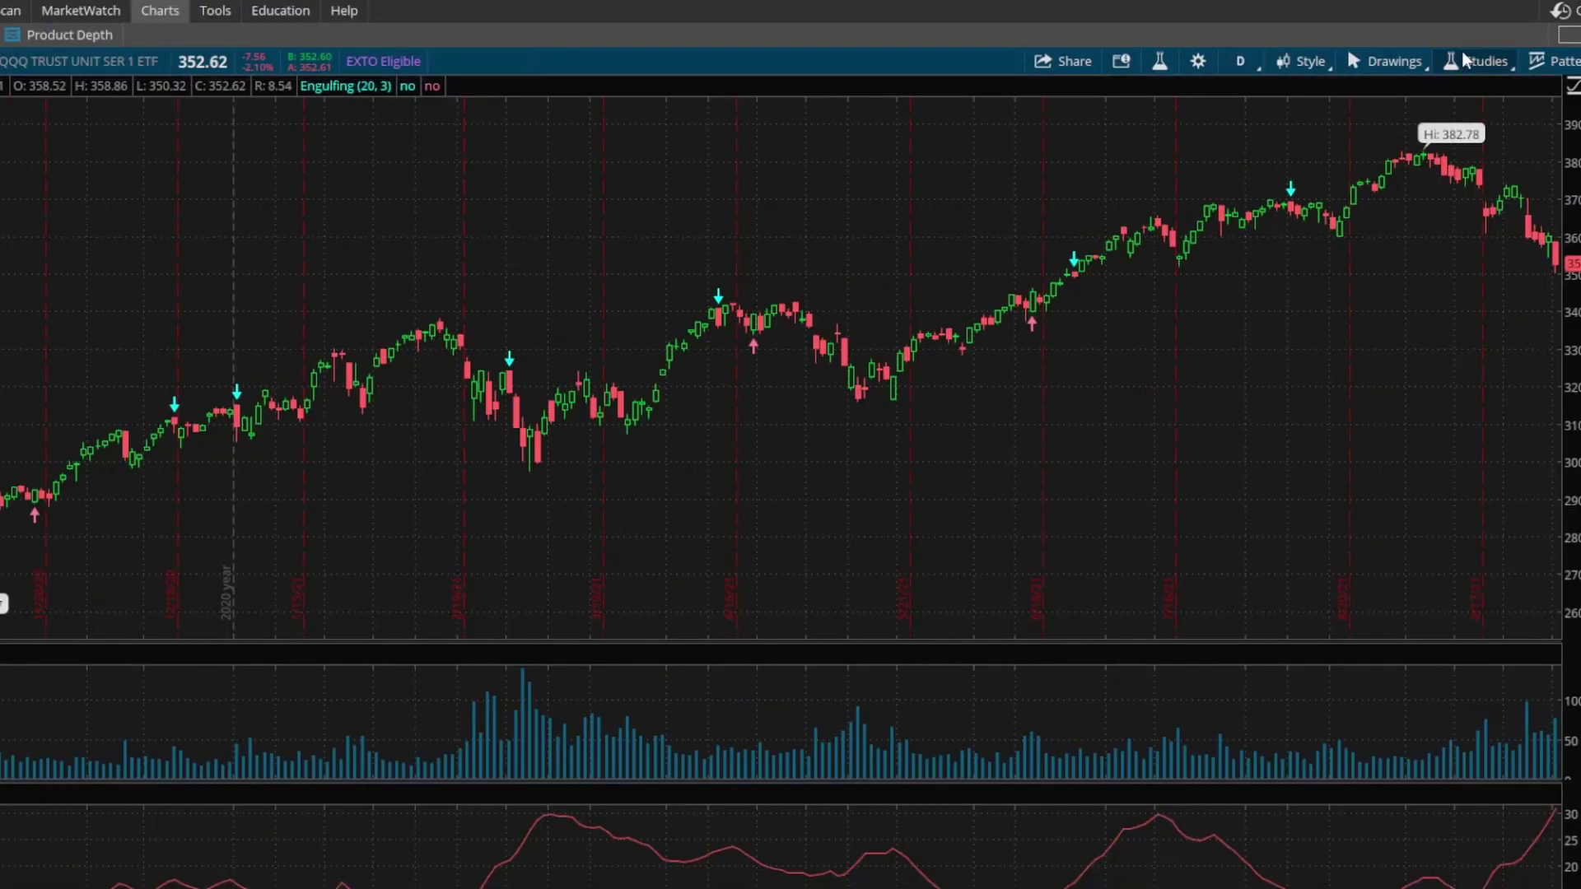
click(1399, 65)
click(1403, 169)
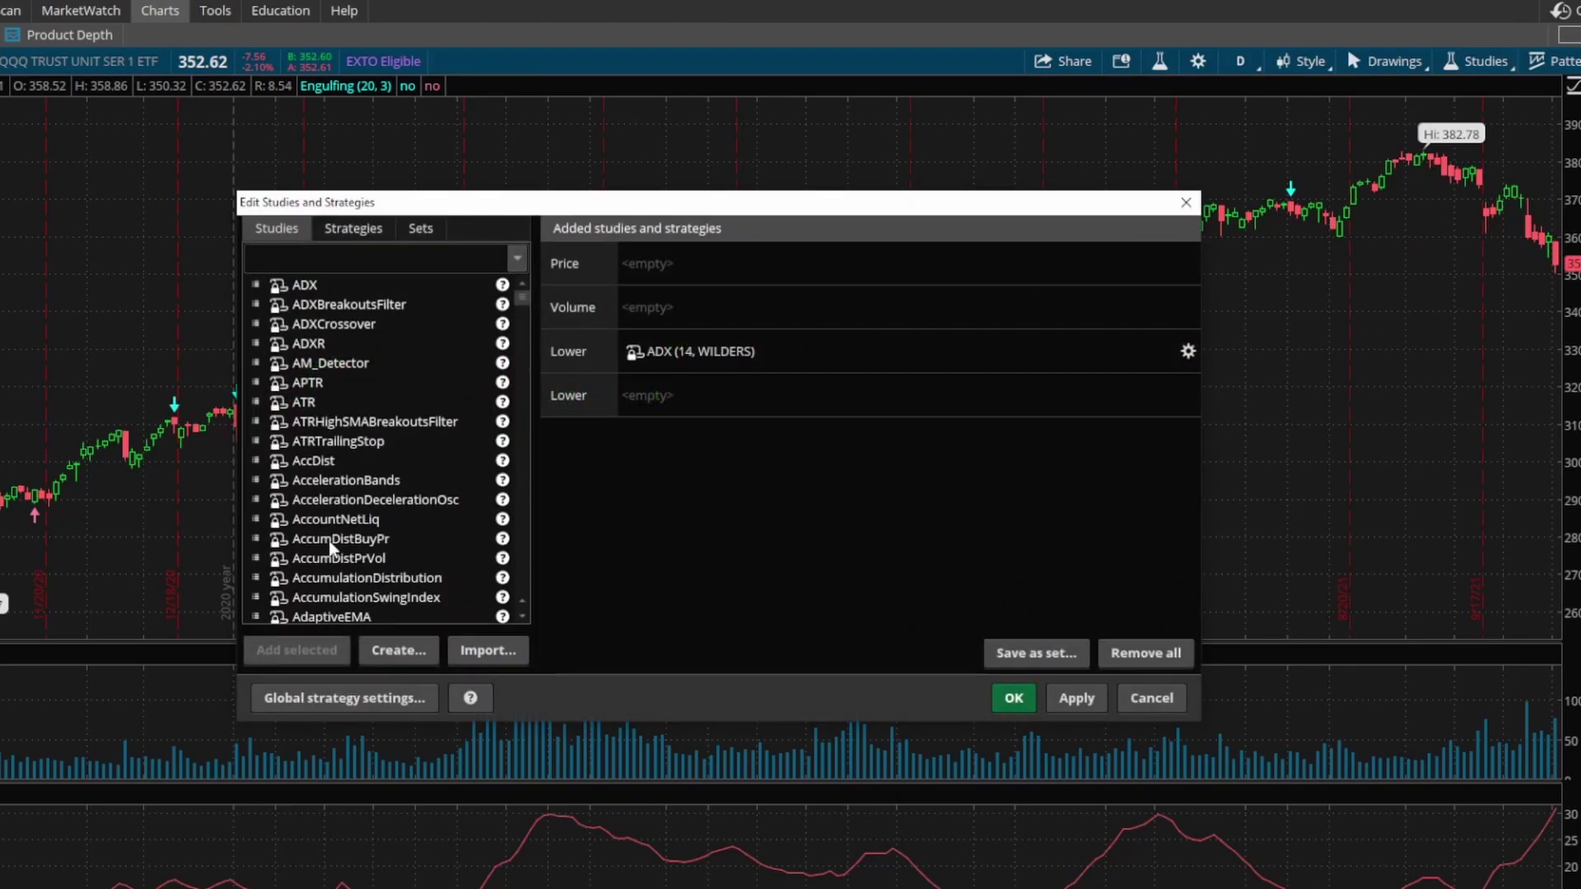
click(1188, 352)
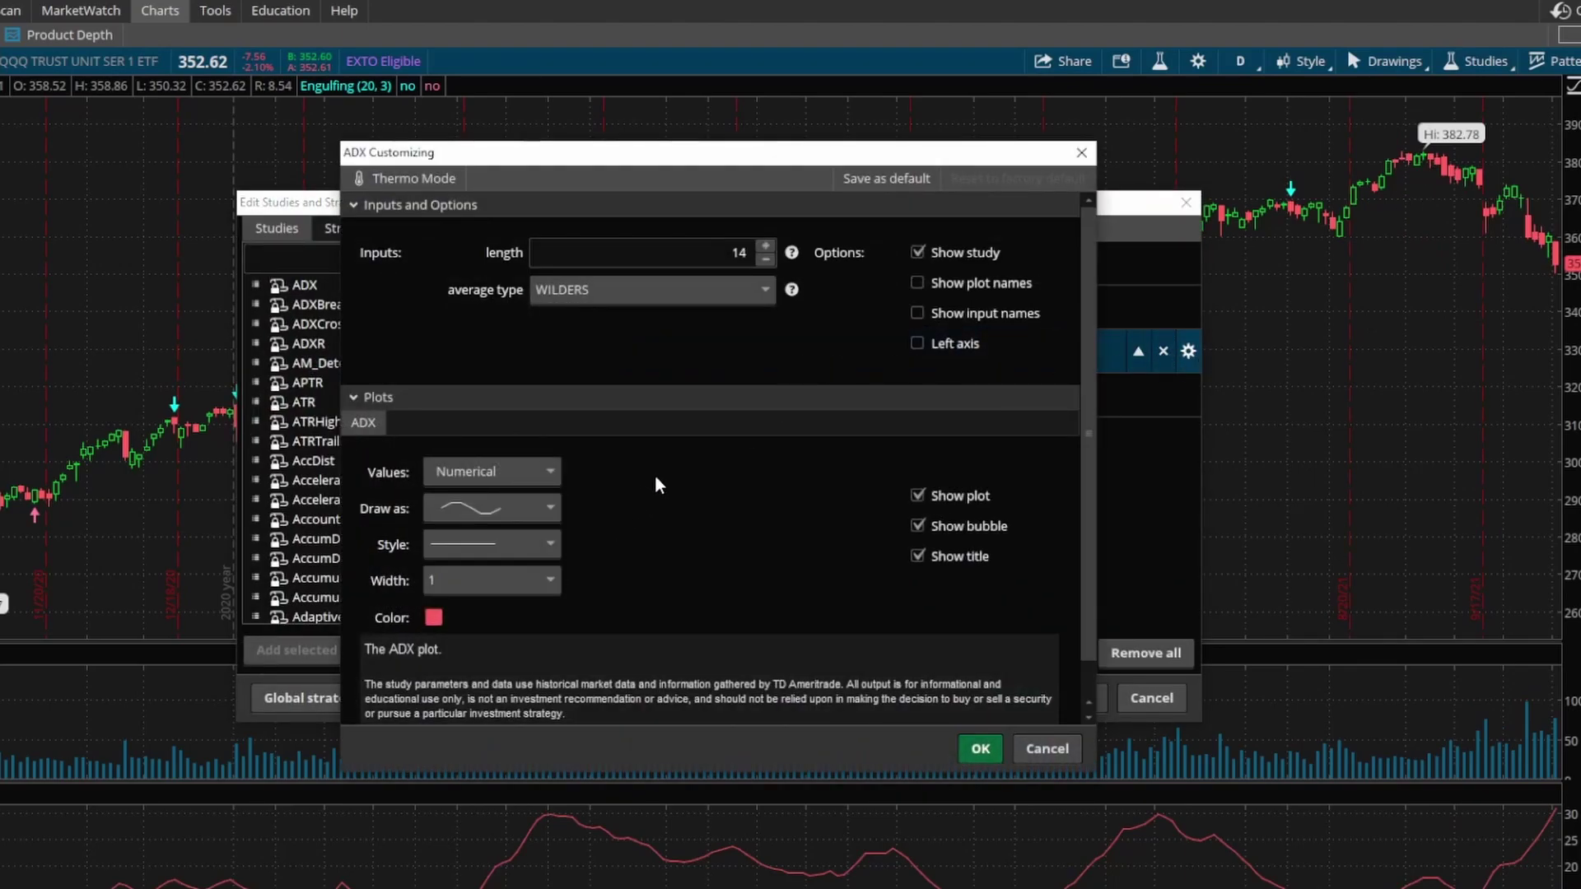
scroll(669, 517, down, 1)
scroll(665, 516, up, 1)
double_click(739, 253)
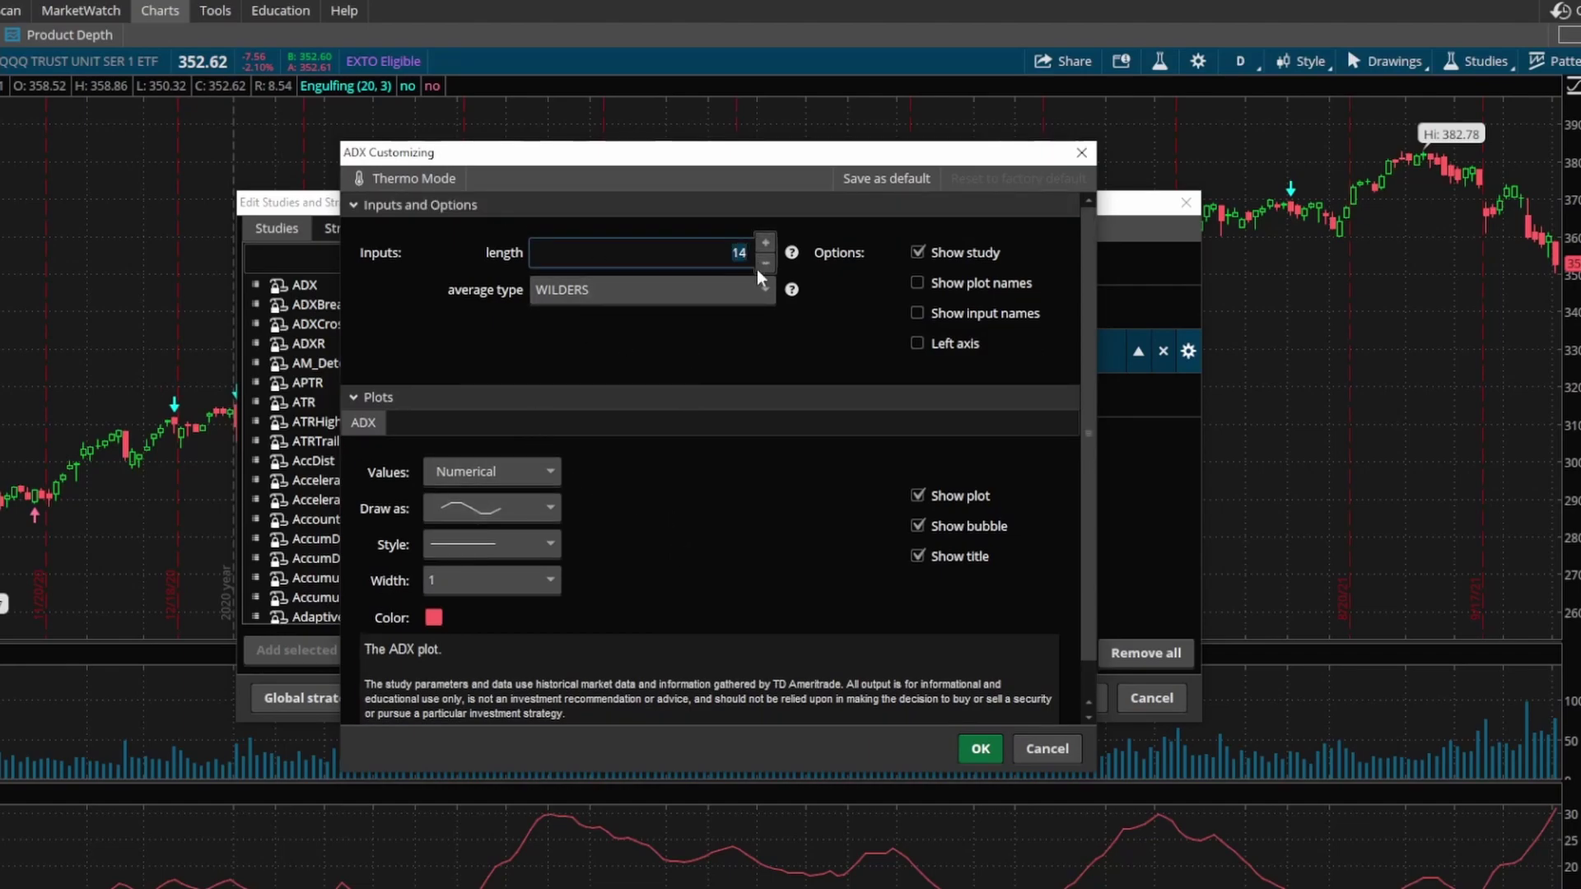
text(20)
Step: Keep WILDERS average type, line width 1, and the default line style and draw type
click(680, 295)
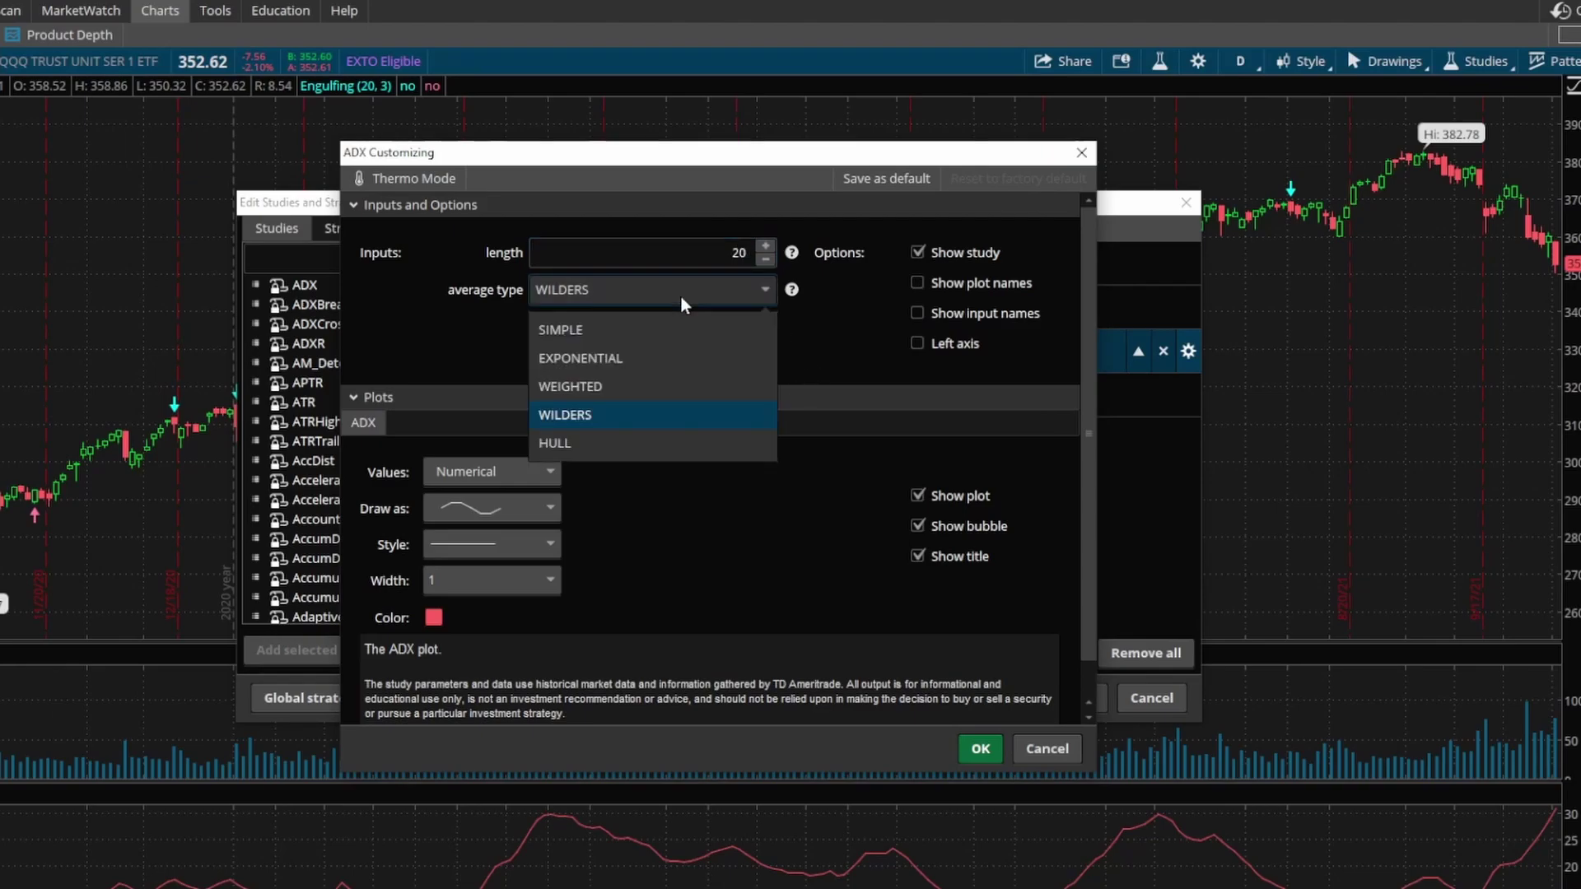
click(680, 290)
click(680, 290)
click(680, 290)
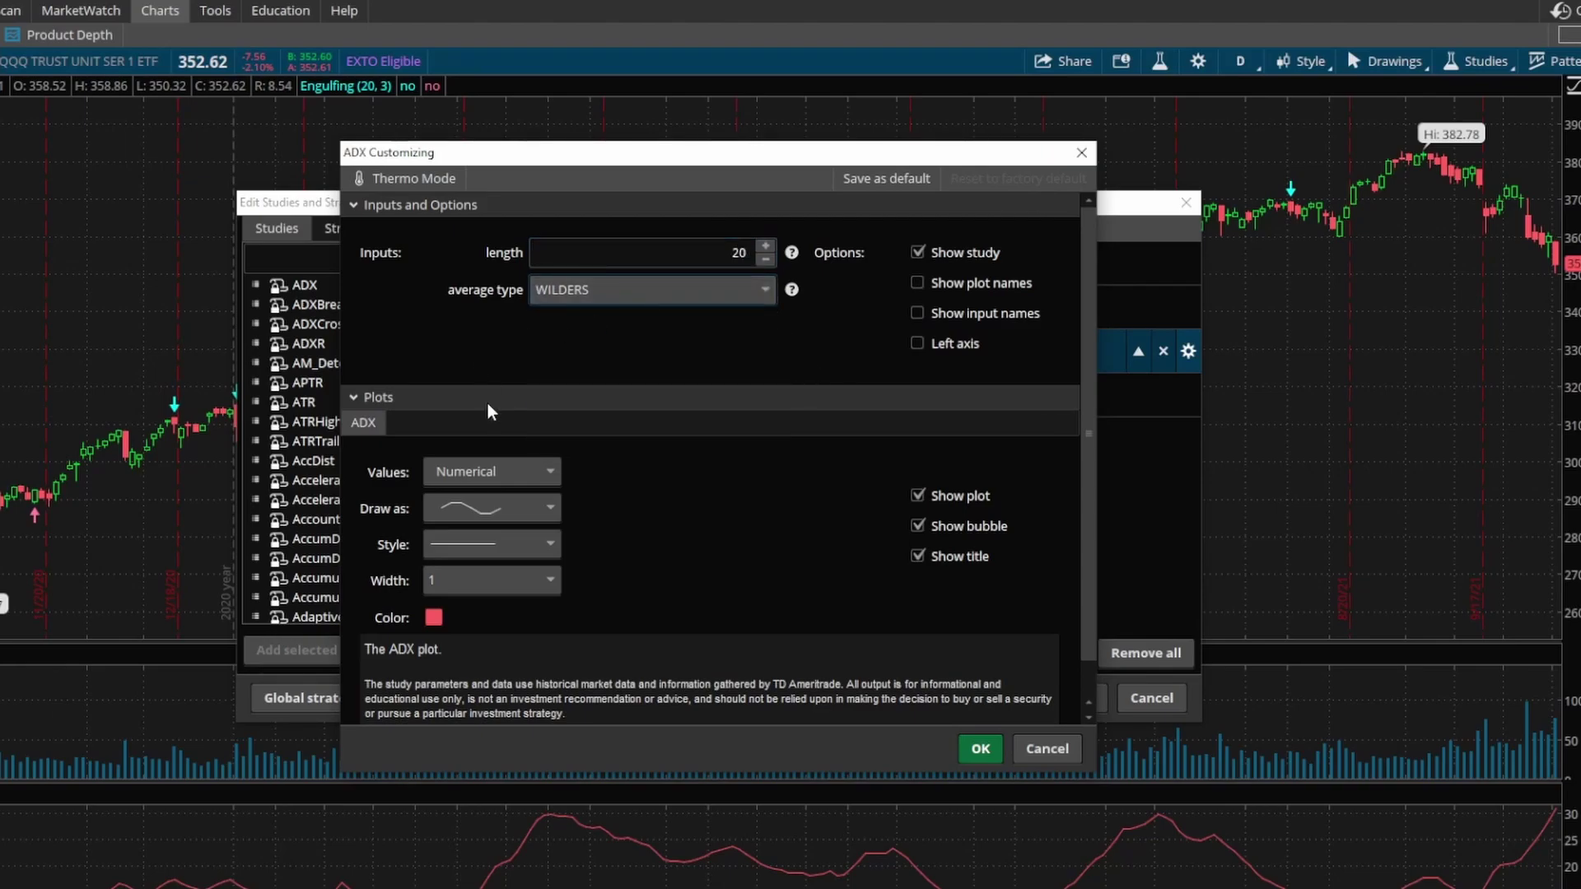
scroll(656, 476, down, 1)
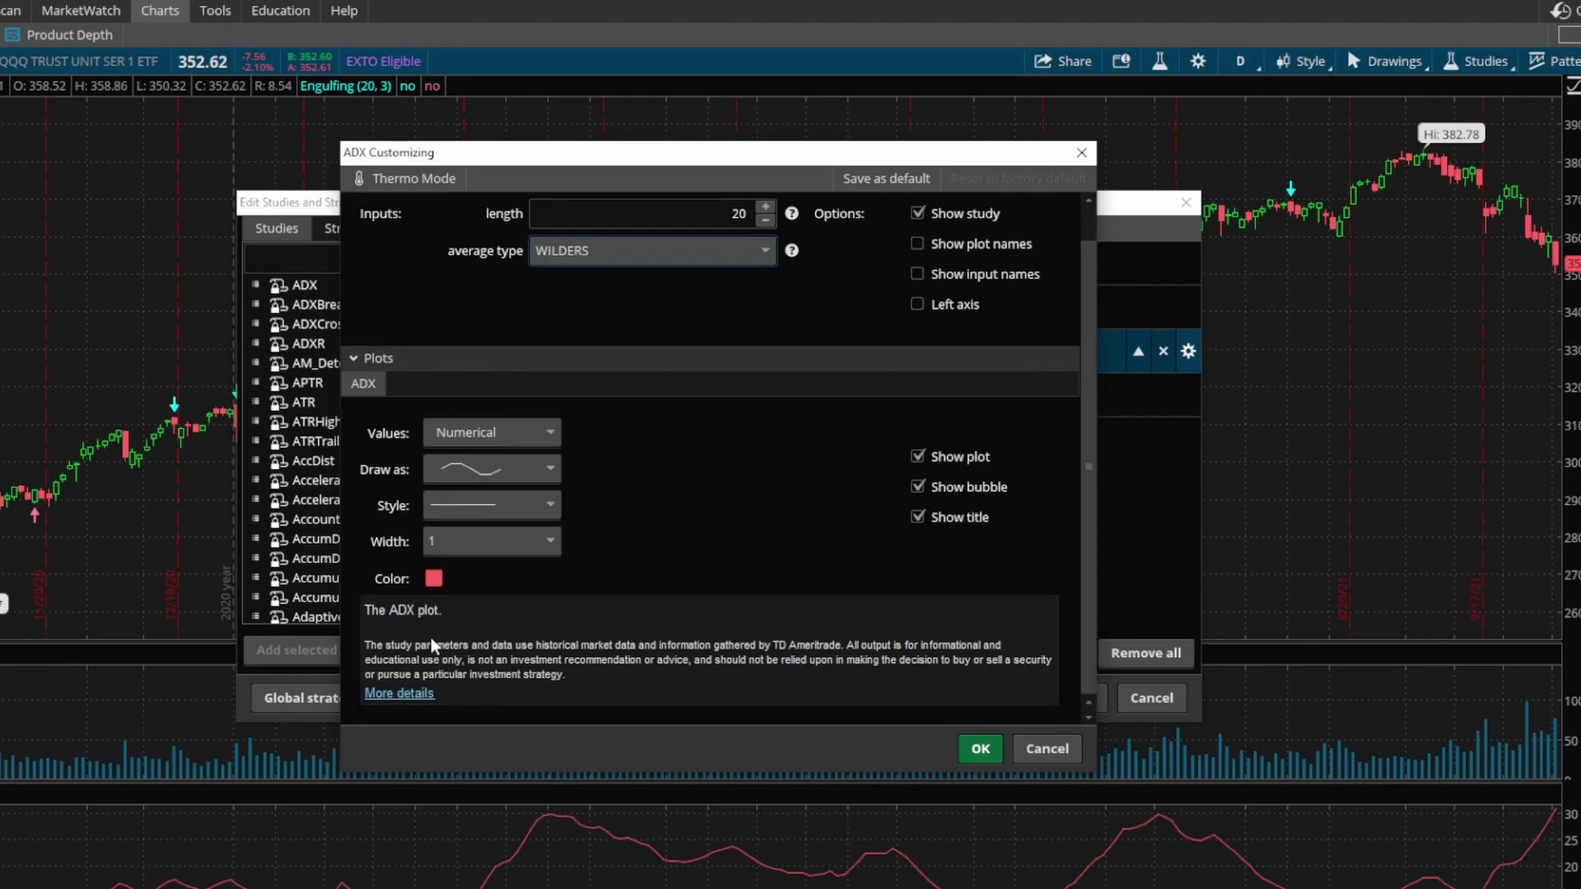
click(465, 540)
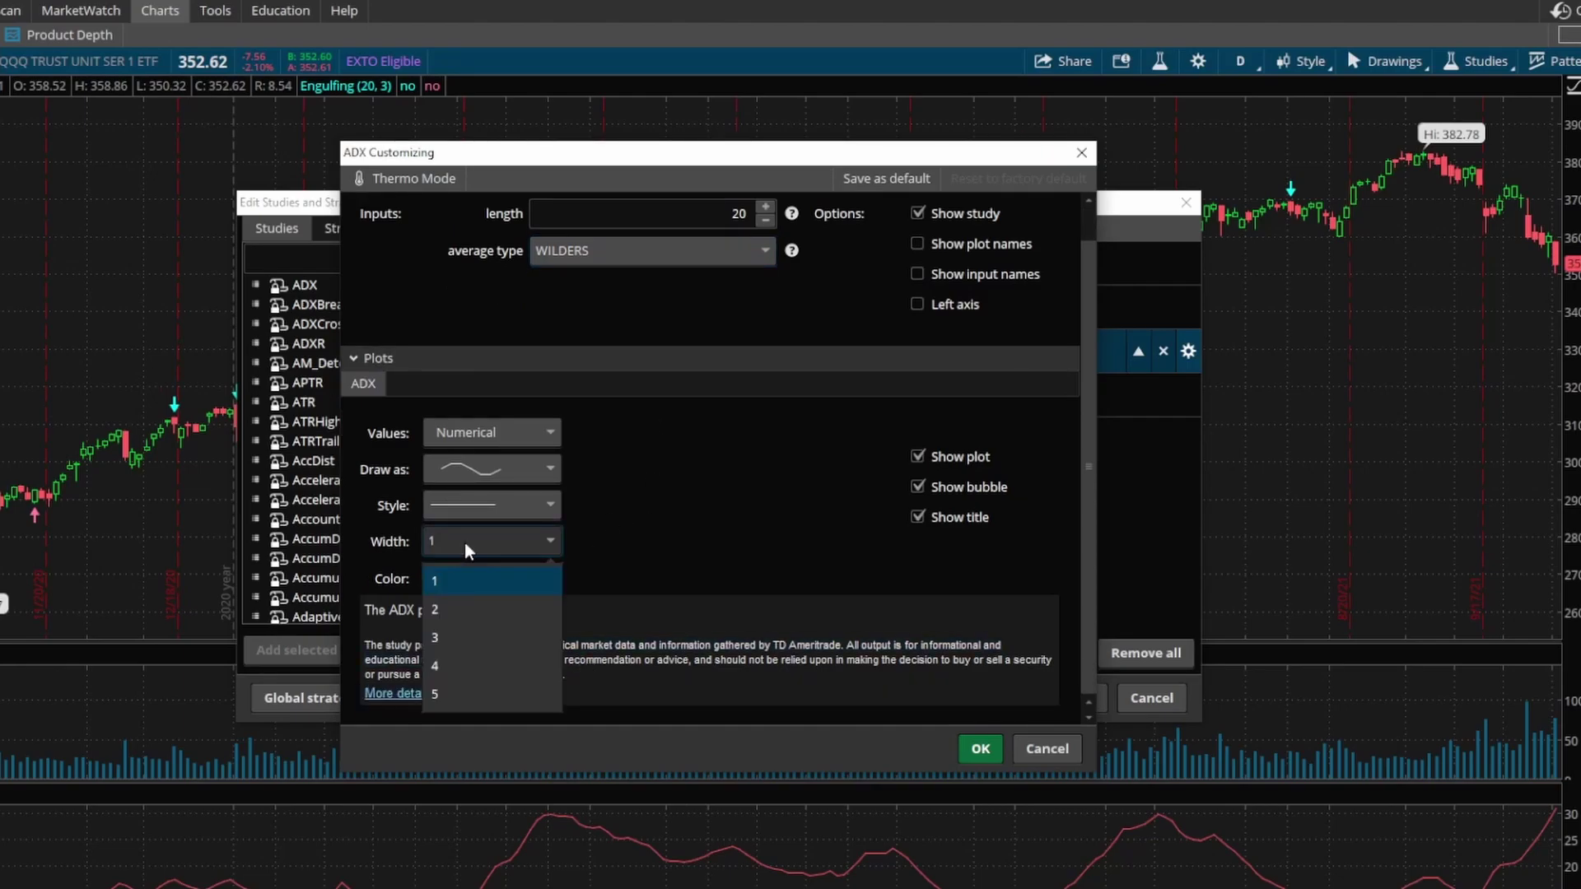
click(464, 541)
click(502, 509)
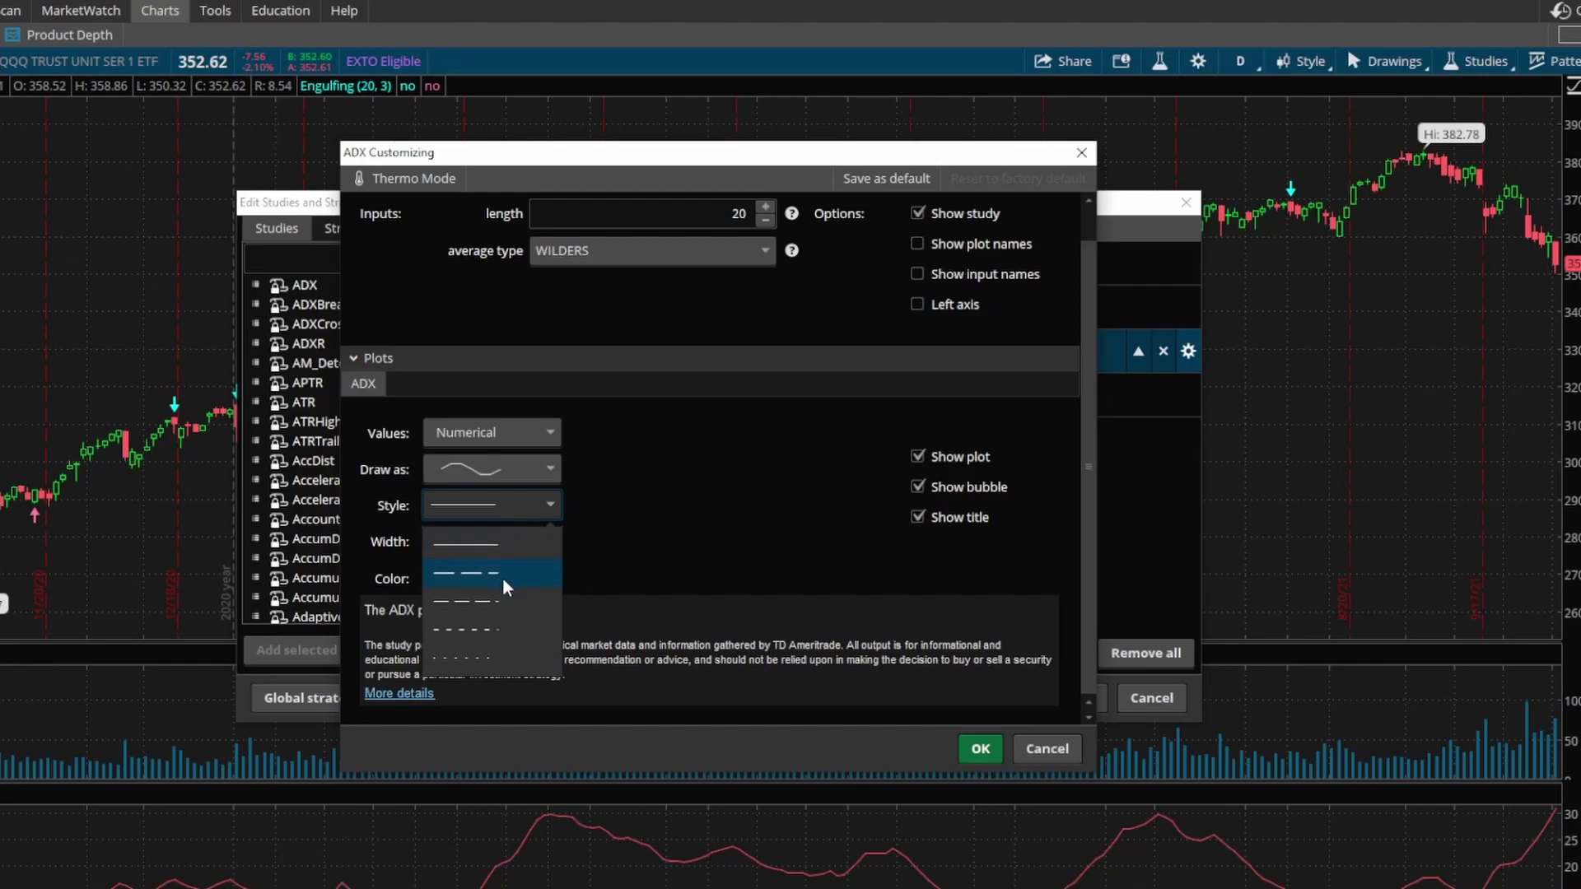
click(769, 486)
click(530, 471)
click(694, 474)
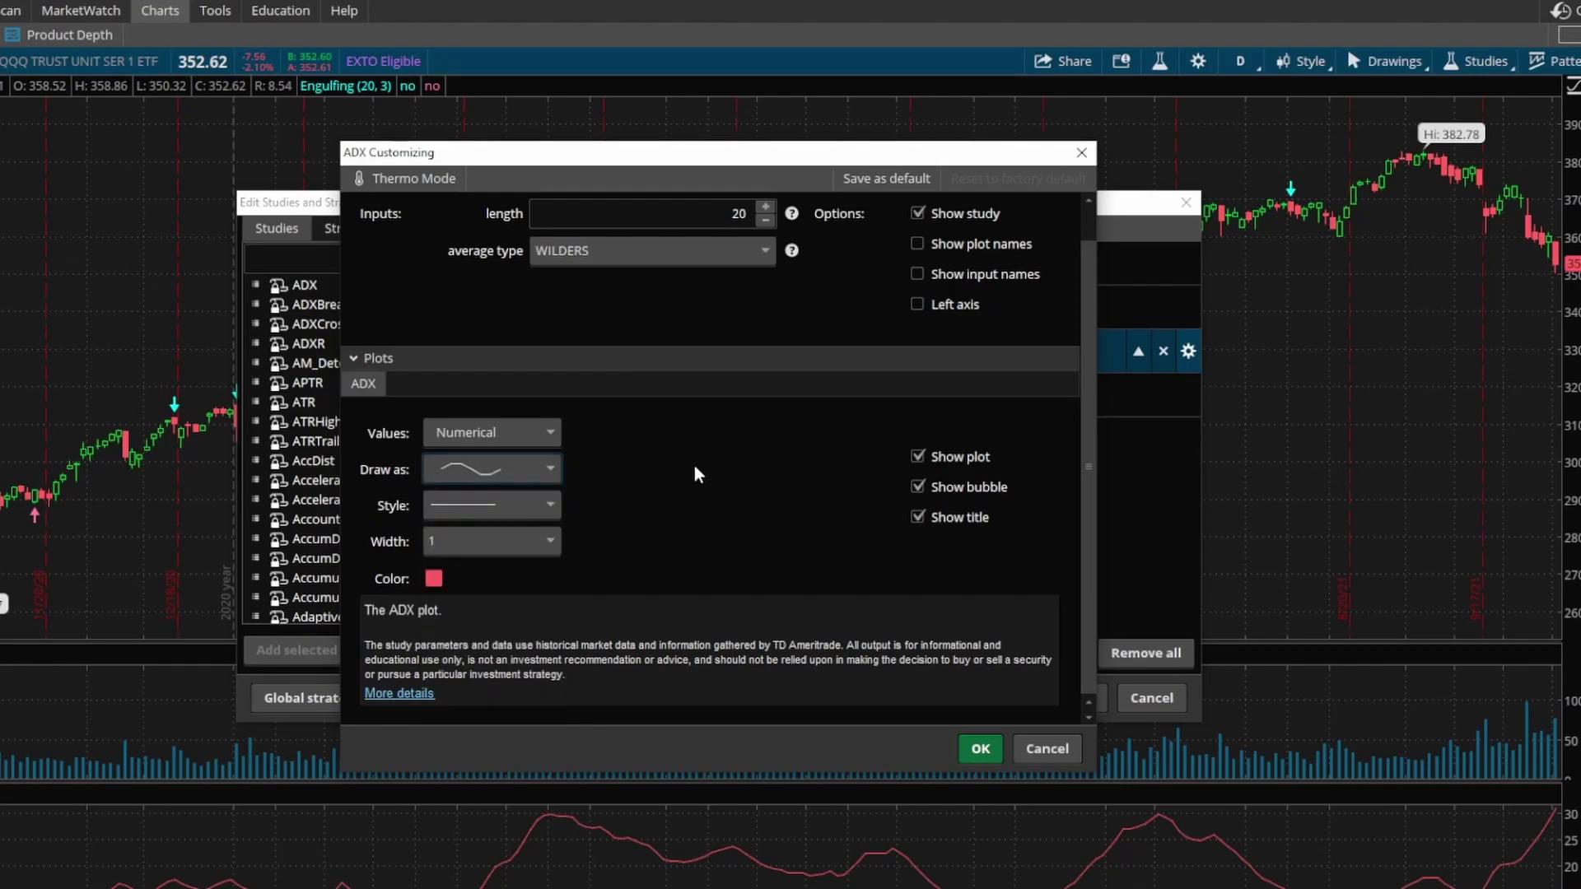
Step: Set the ADX plot colour to magenta and confirm the settings with OK
click(434, 577)
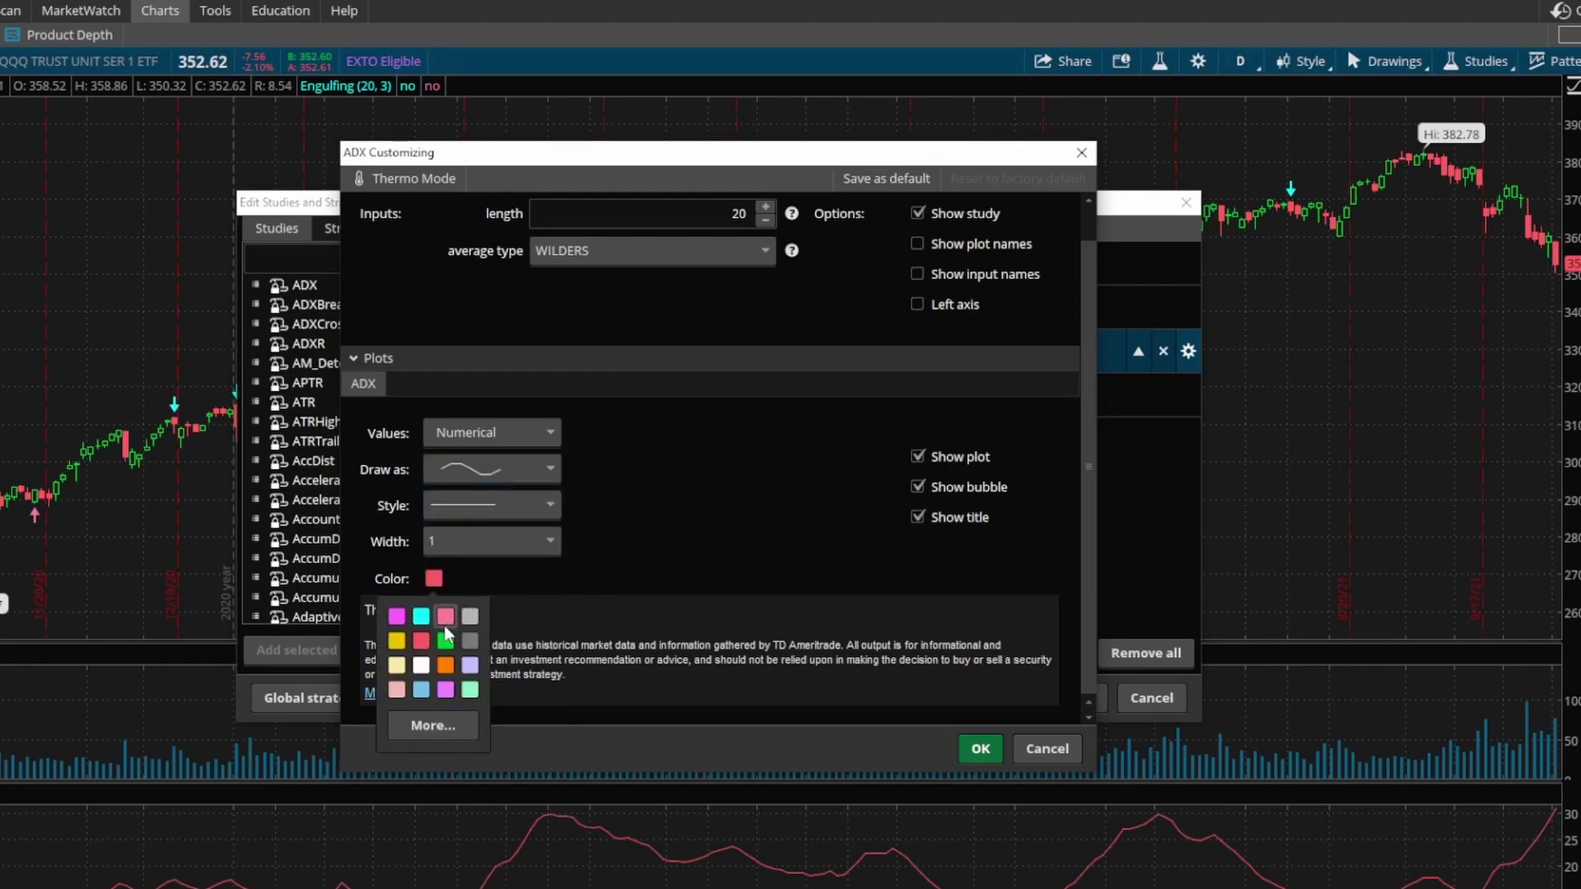
click(420, 616)
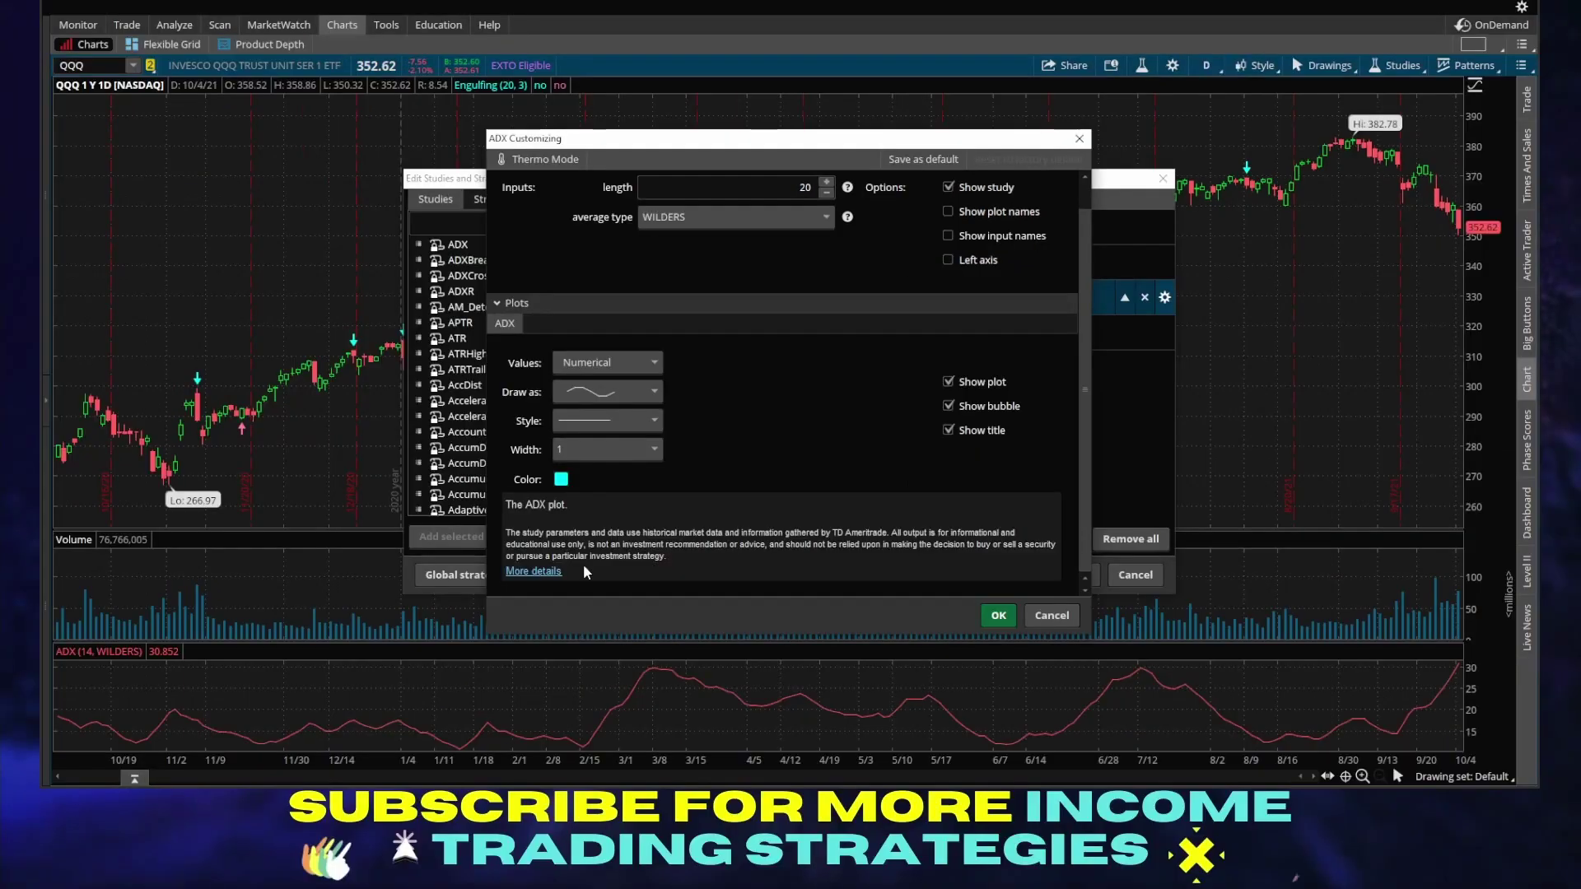
click(559, 481)
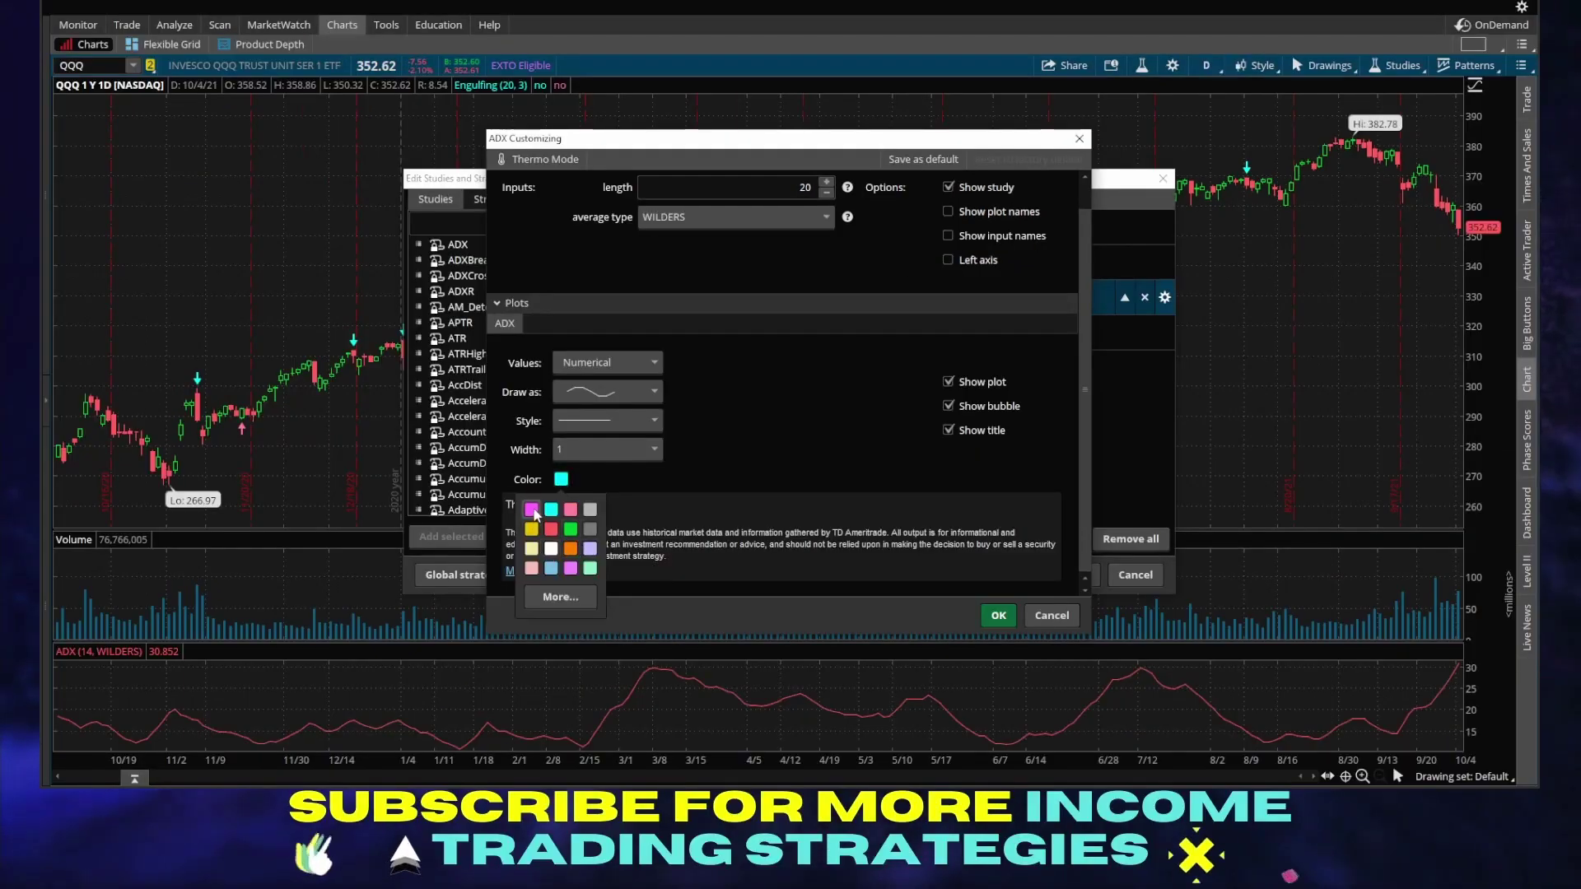
click(580, 510)
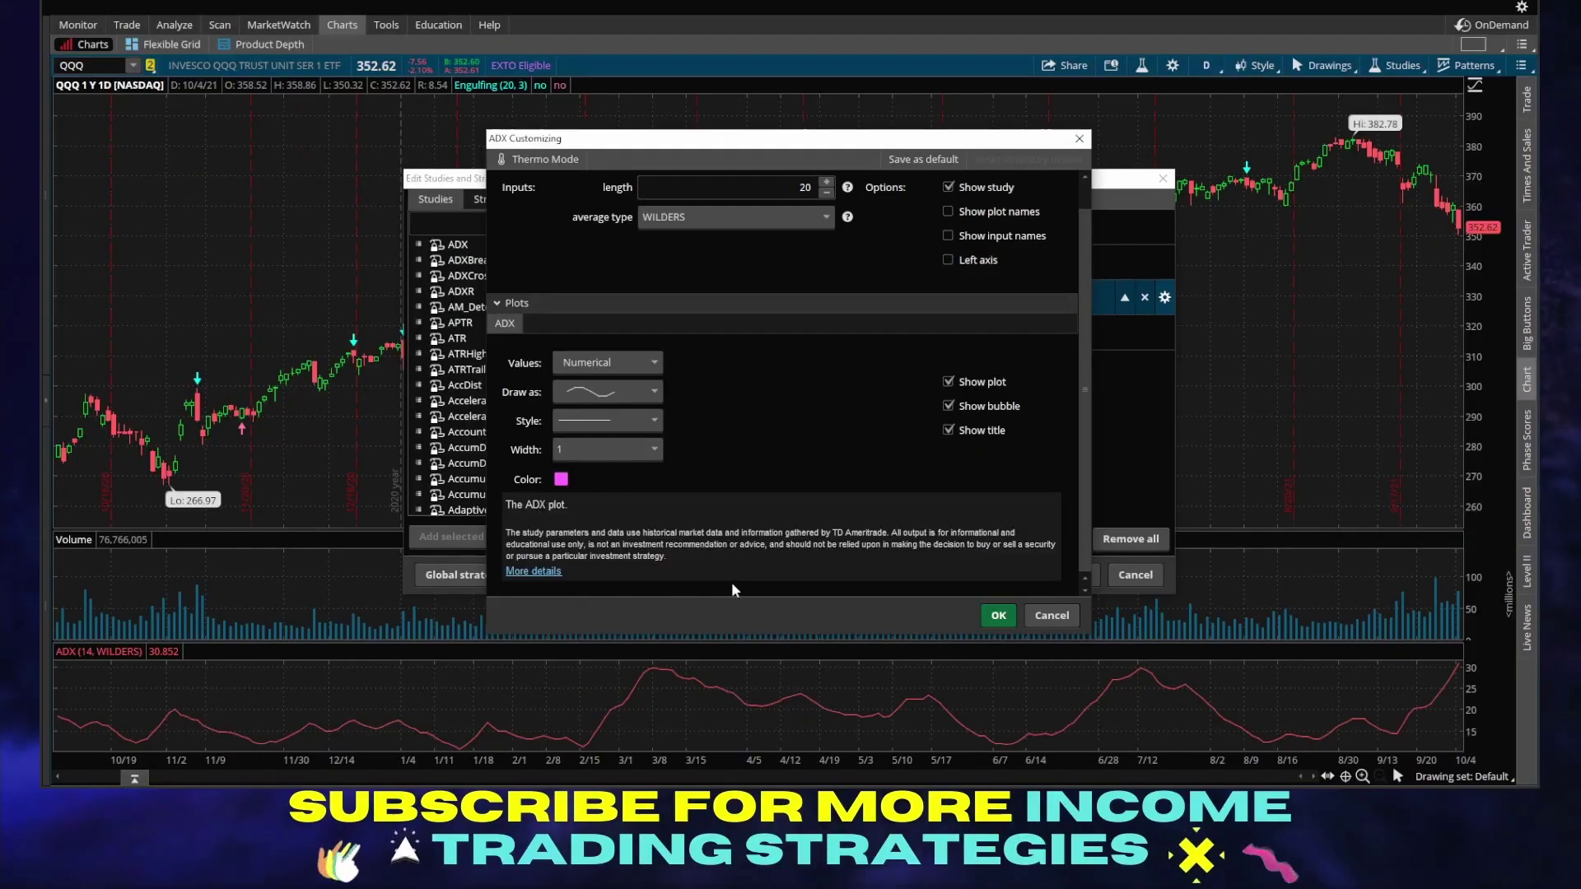
click(998, 617)
Step: Apply the updated ADX and start a new NewStudy0 thinkScript study
click(1077, 575)
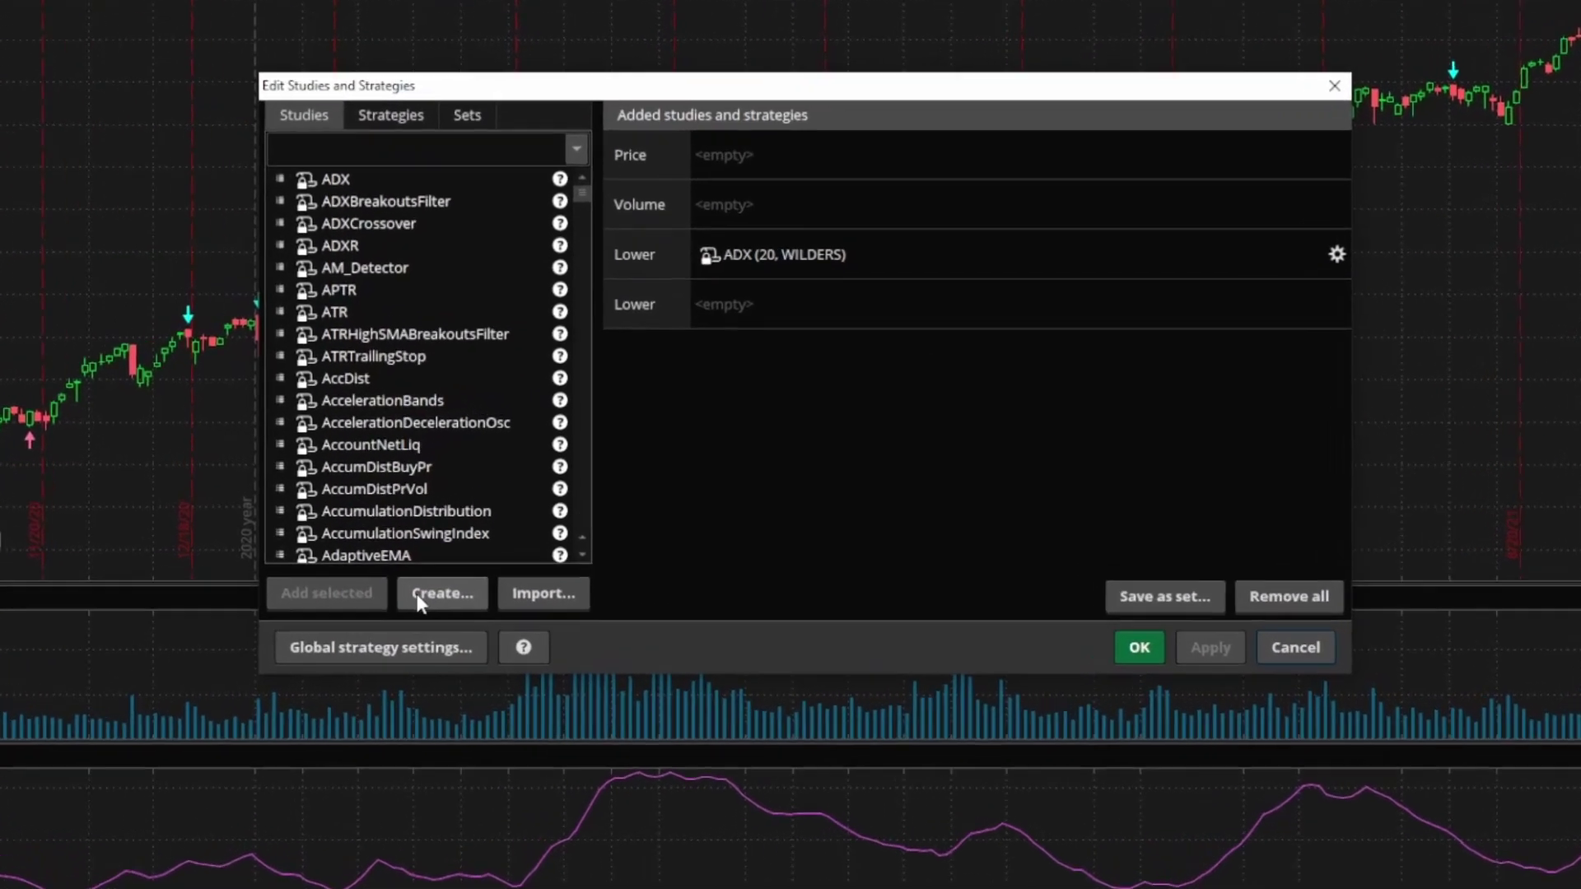
click(531, 536)
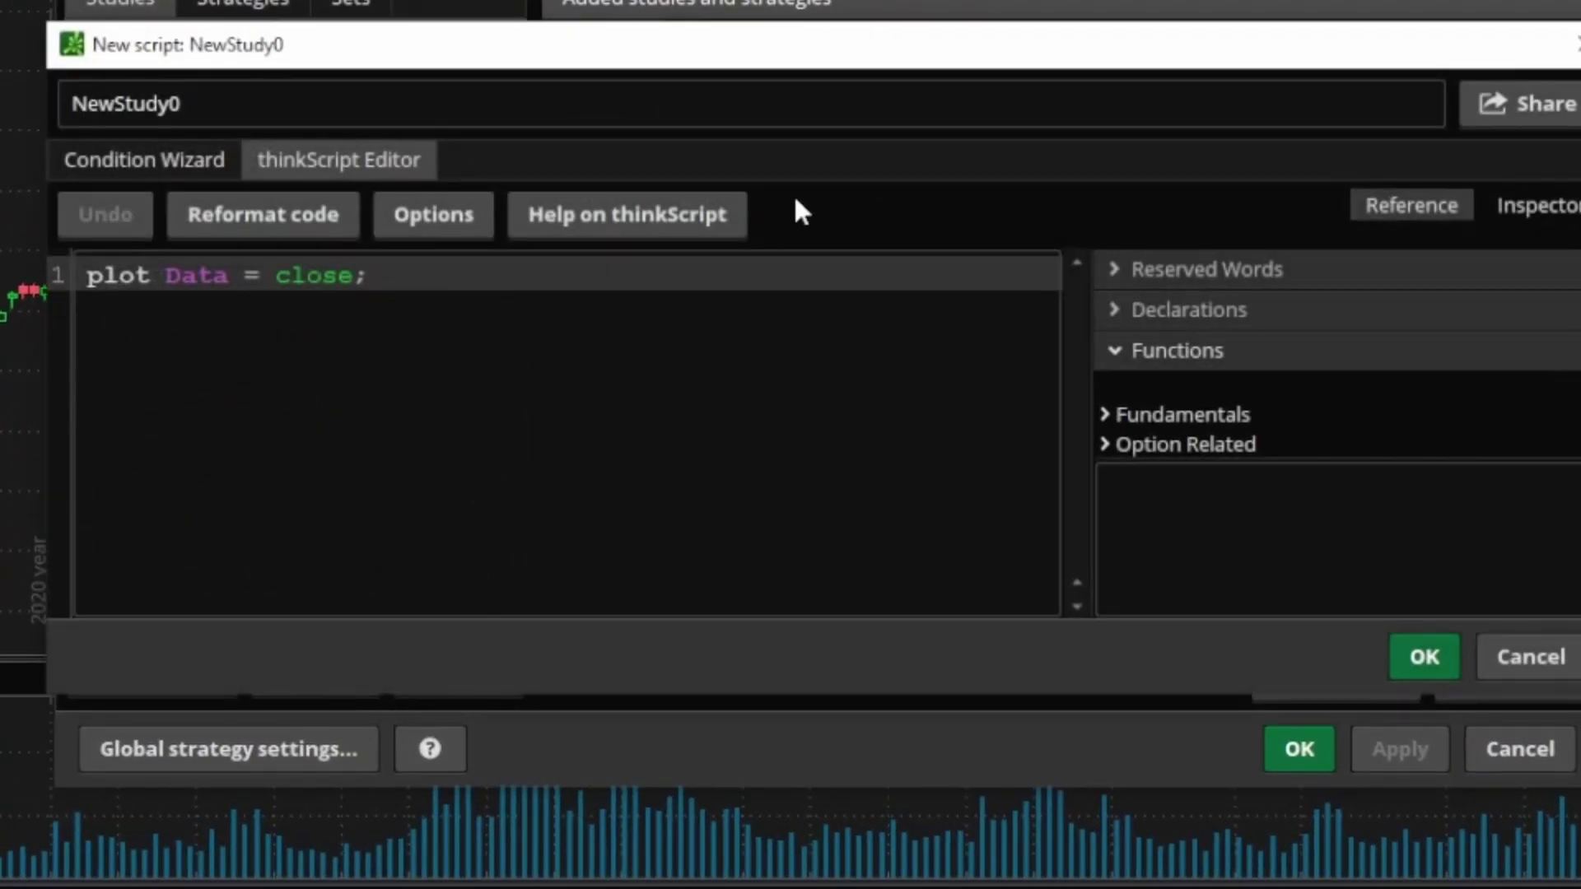
click(505, 283)
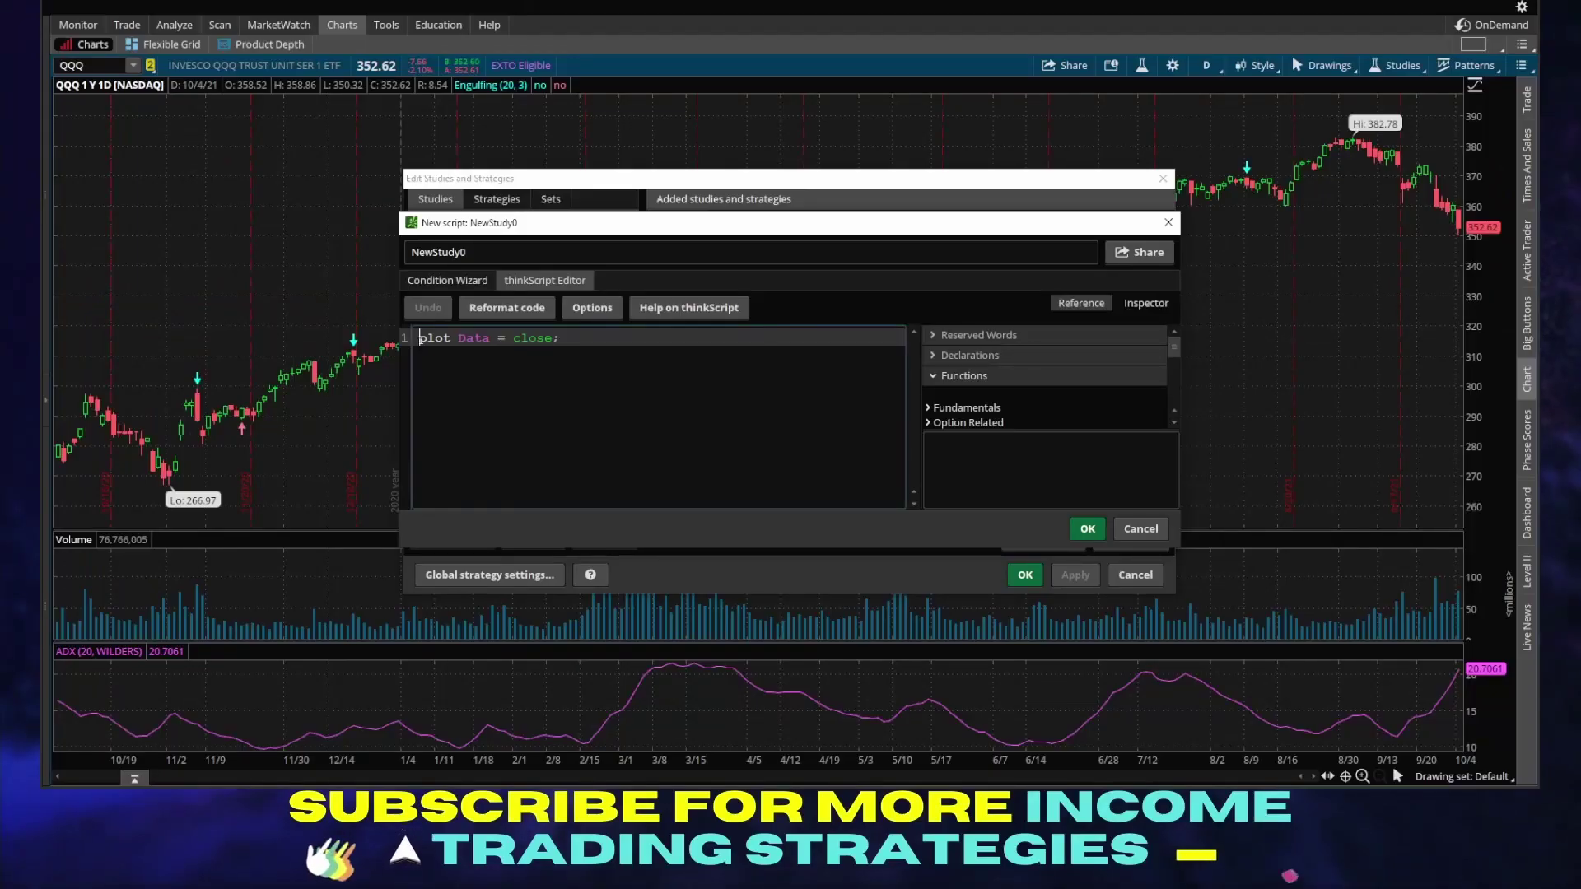
Step: Insert two blank lines above the script's plot Data = close; line
click(420, 337)
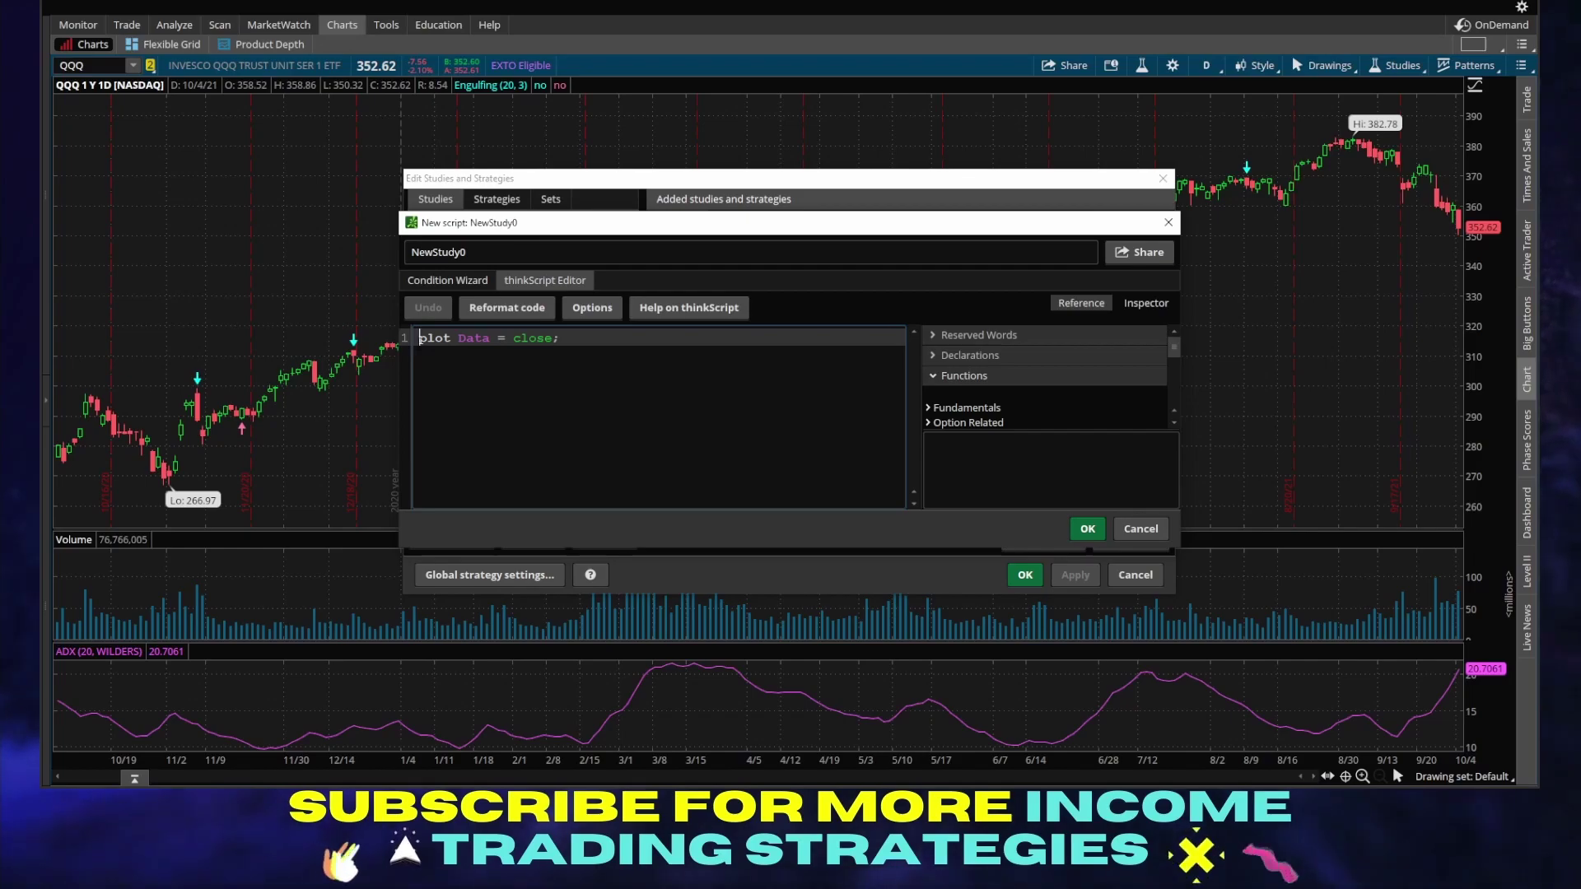
key(Return)
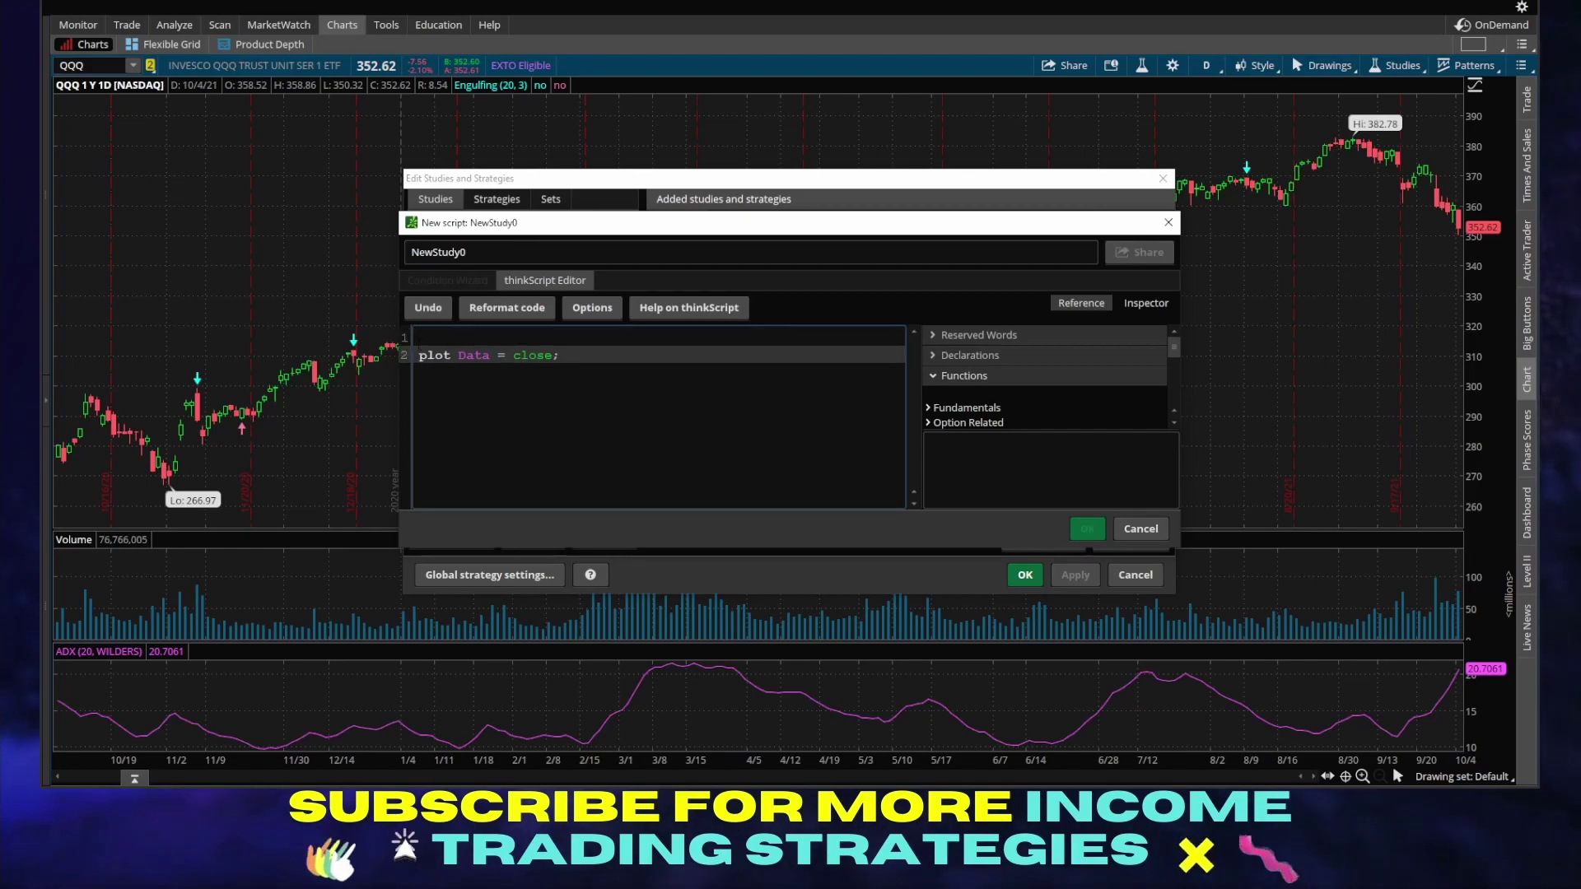
key(Up)
key(Return)
key(Up)
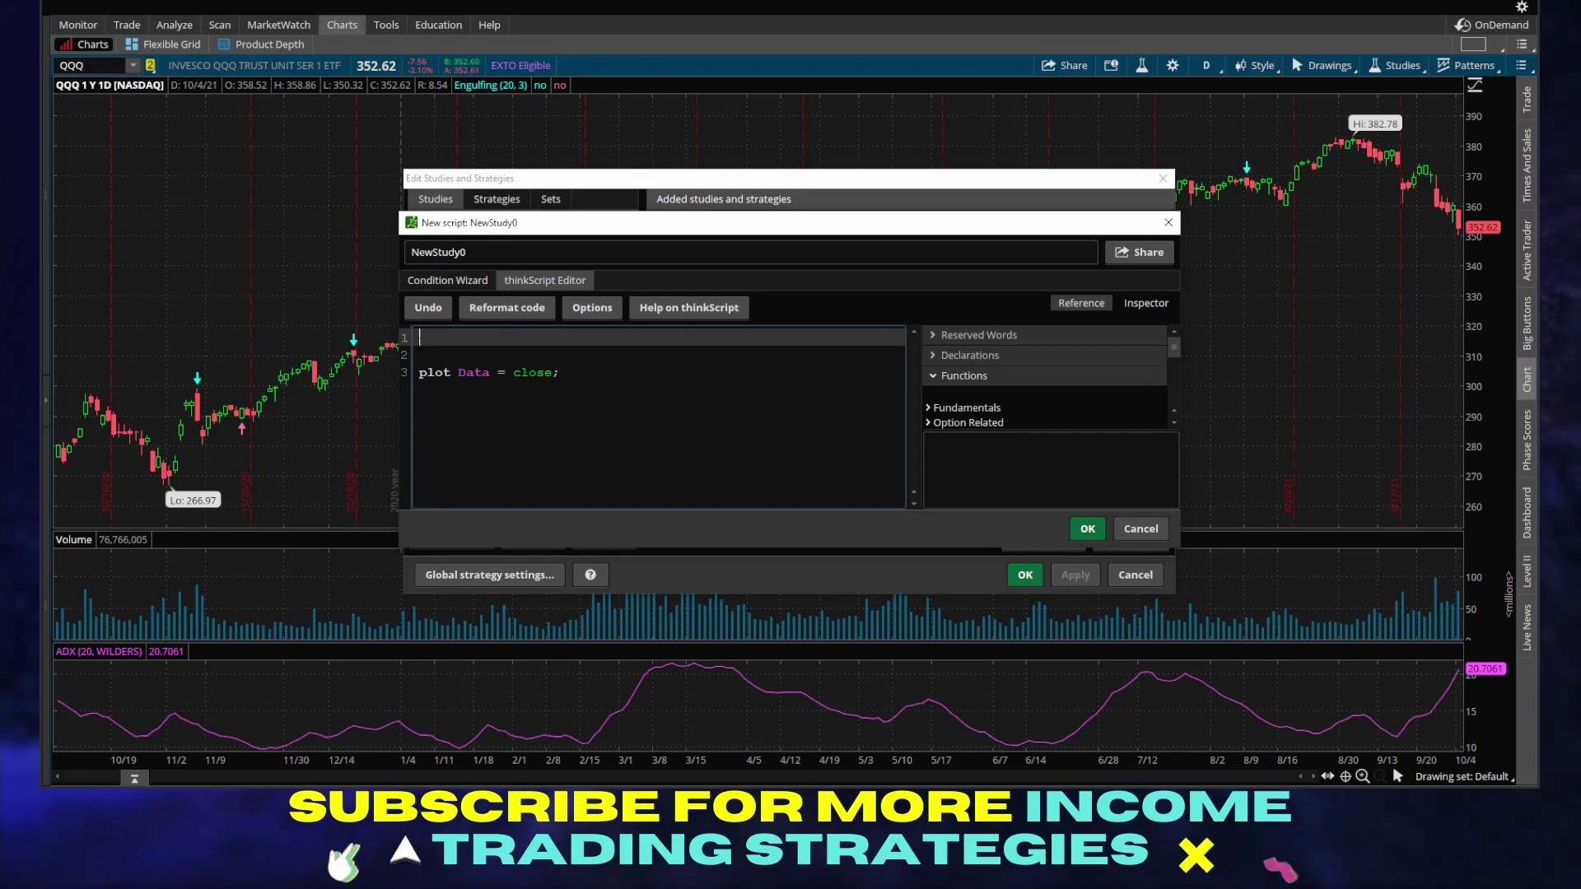
key(Down)
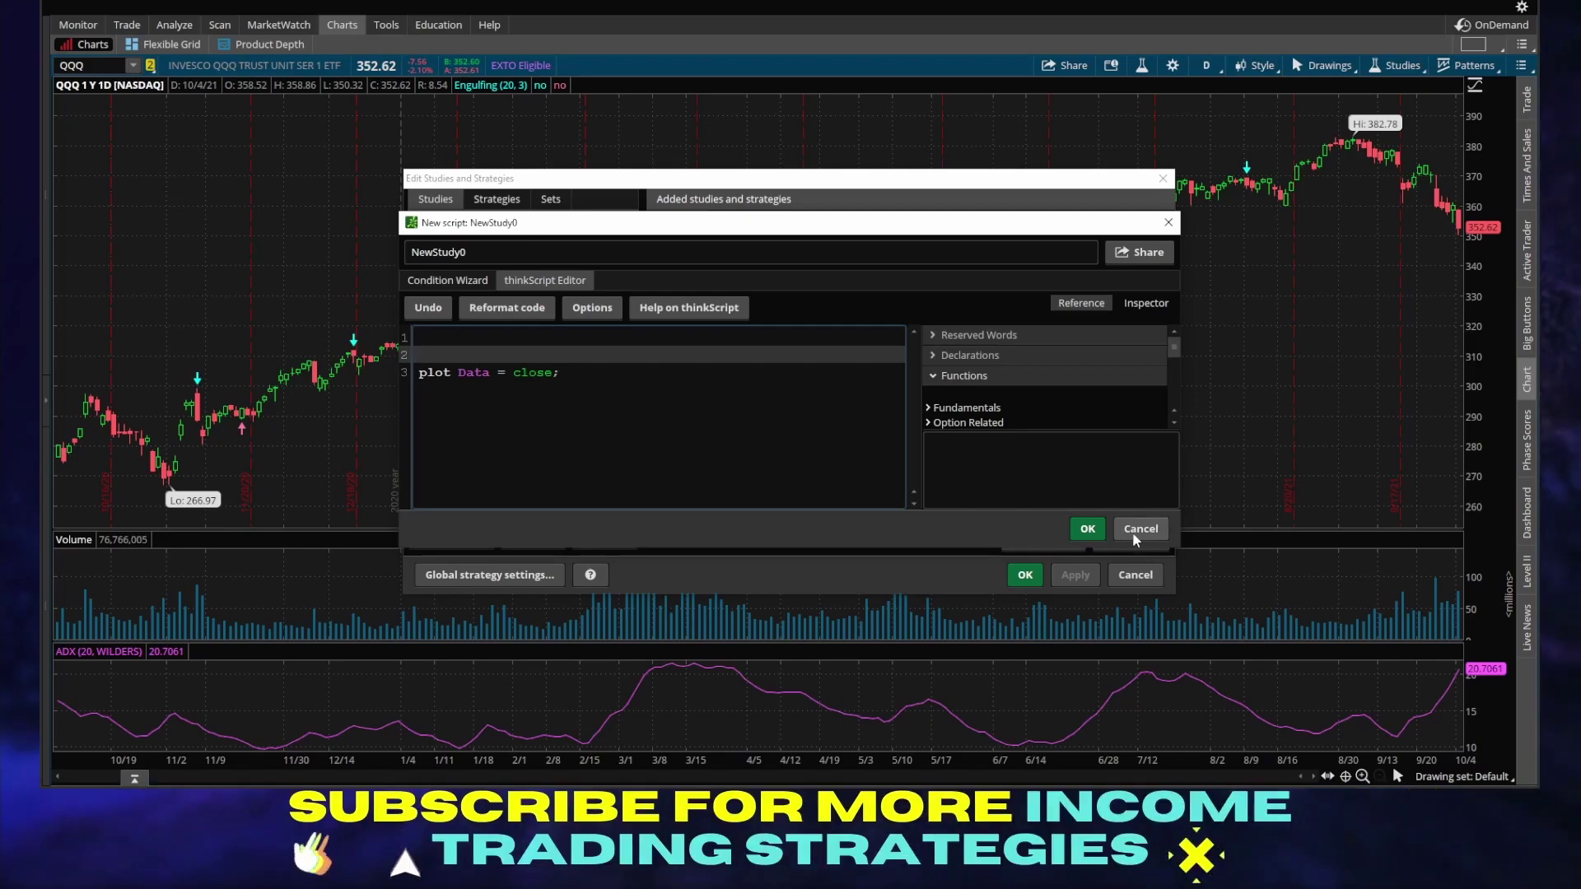
Step: Visit thinkScript help, cancel the script and Edit Studies dialogs, and switch to Trade's QQQ Time & Sales
click(668, 312)
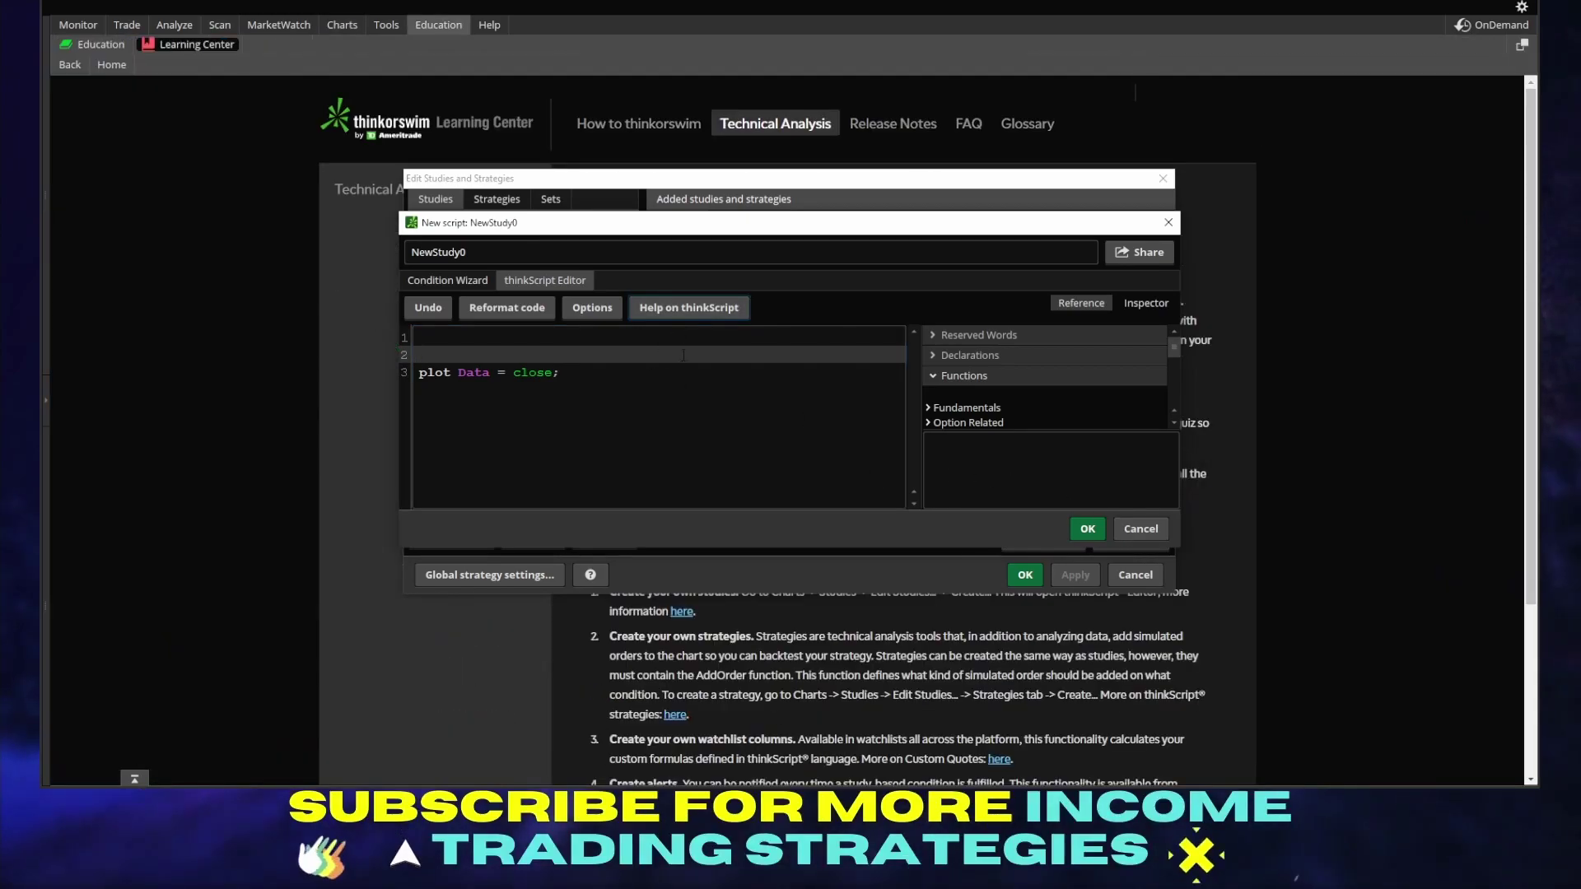
click(1136, 530)
click(1135, 574)
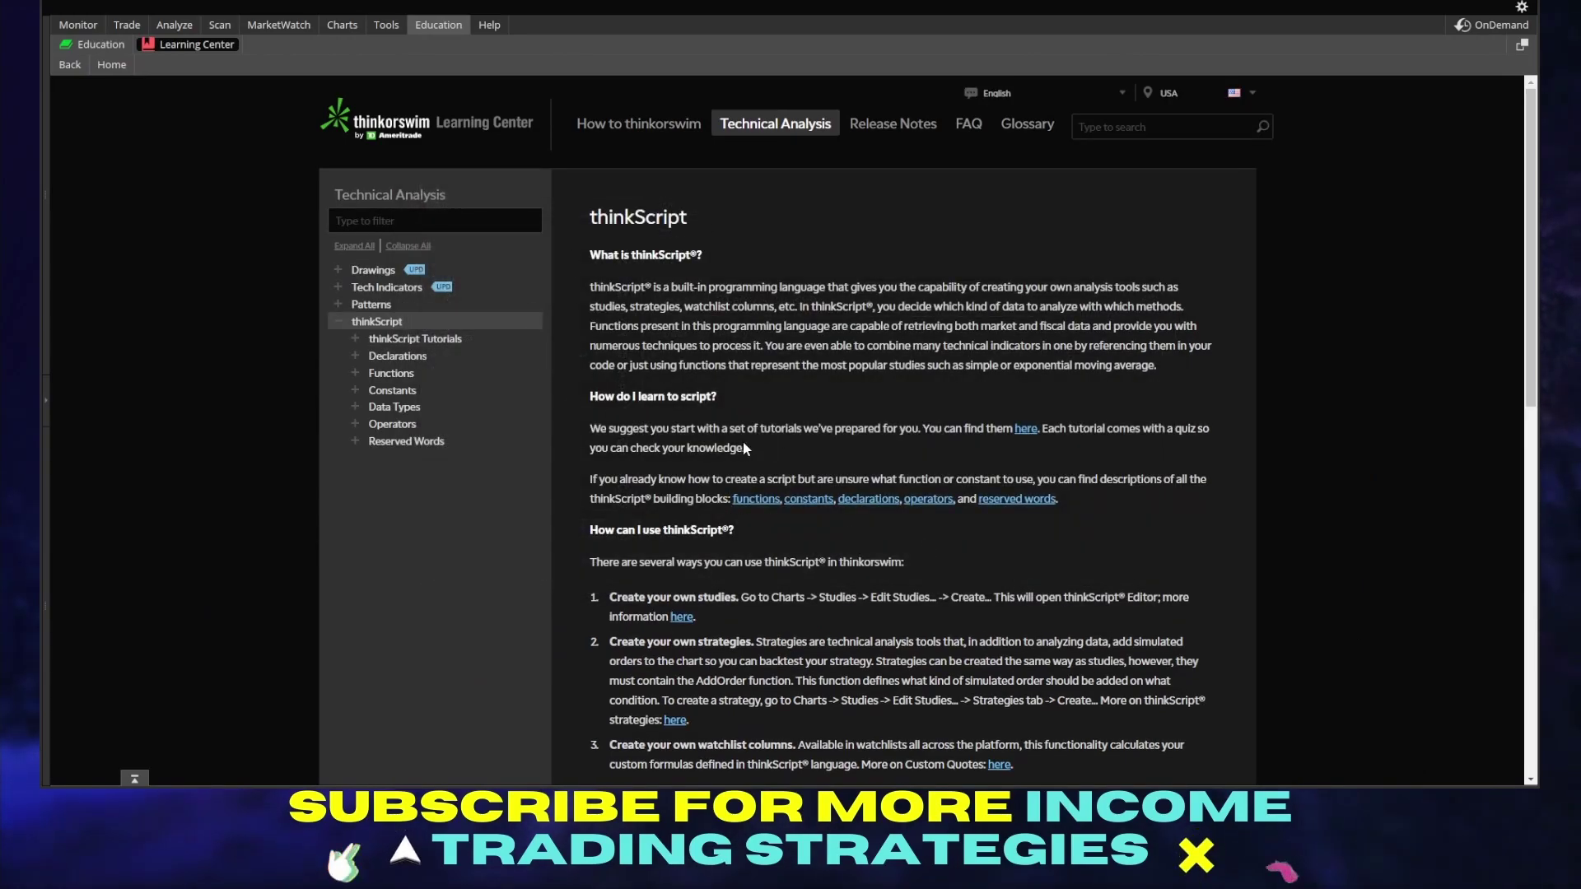
scroll(808, 462, down, 15)
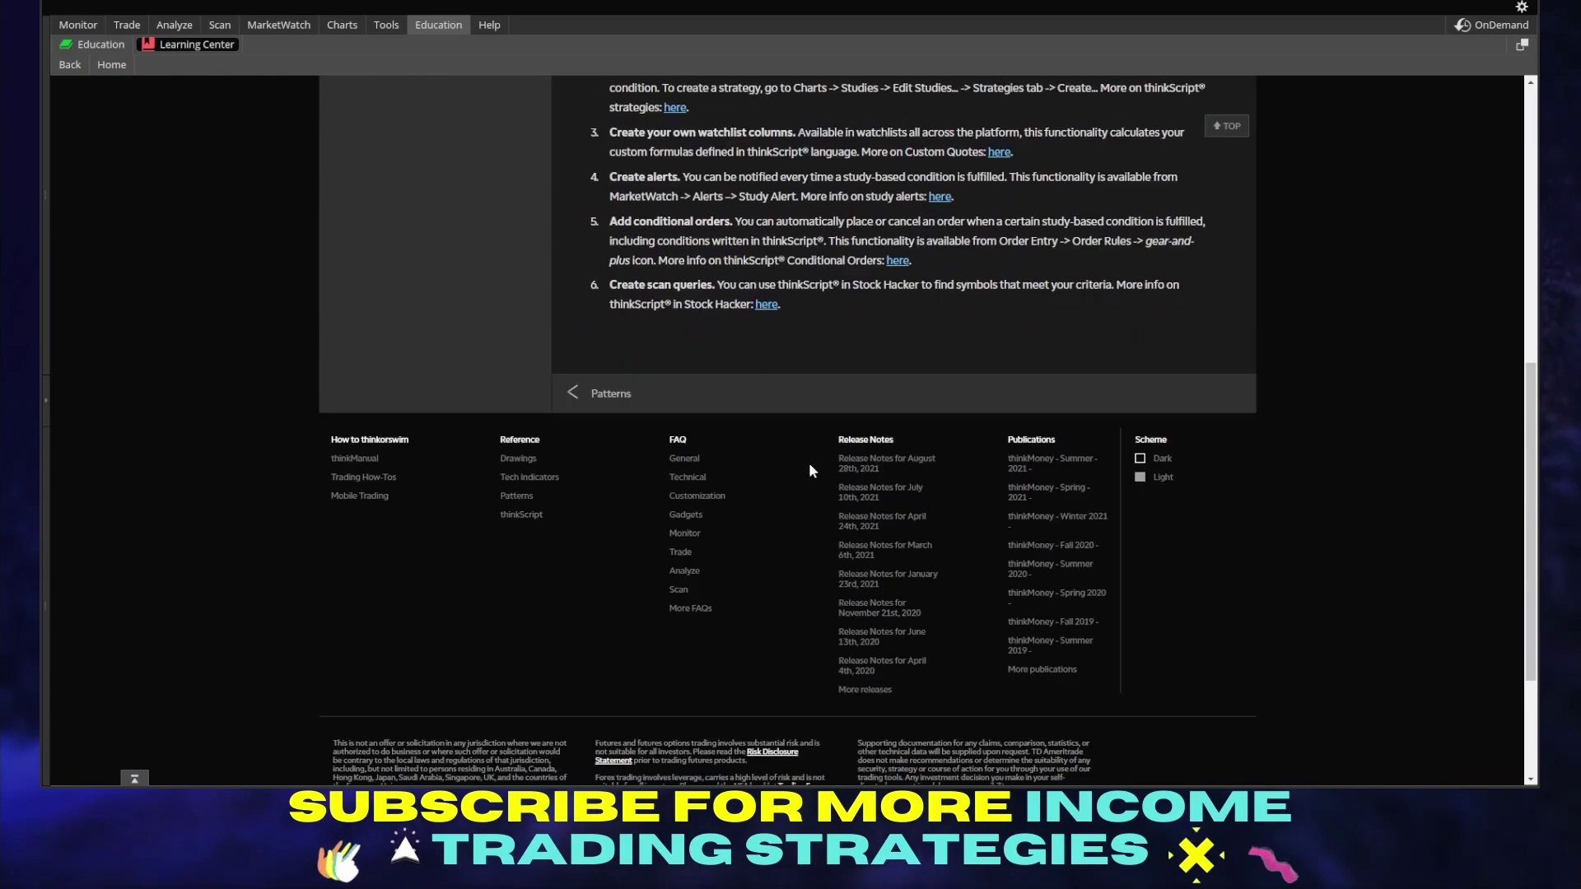
scroll(809, 462, up, 15)
click(128, 24)
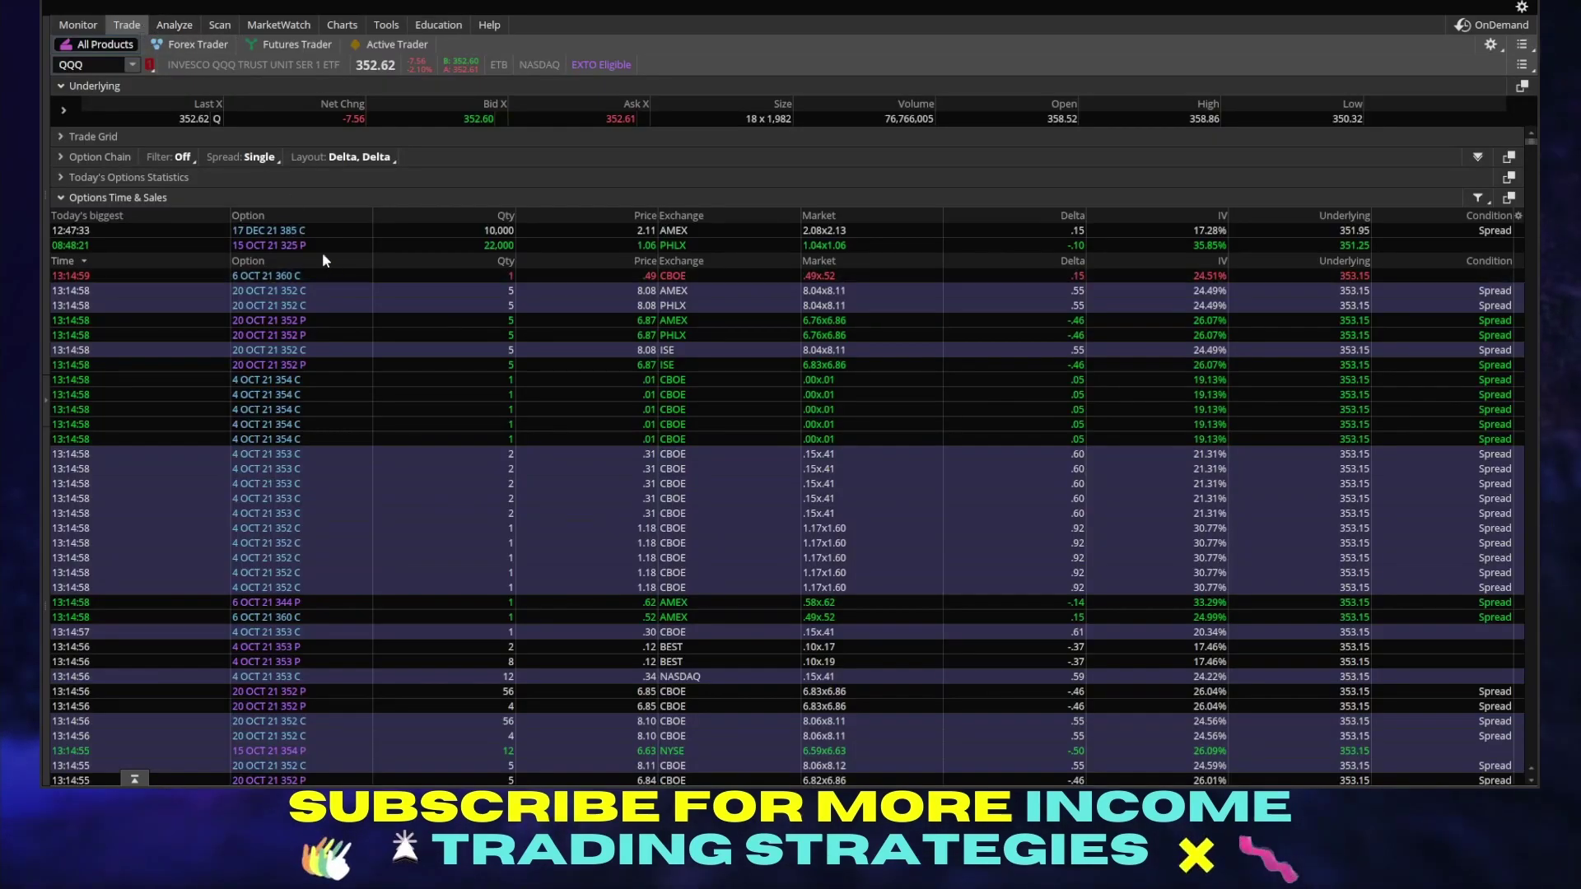
Step: Return to the QQQ chart on the Charts tab and open the Studies dropdown
click(345, 28)
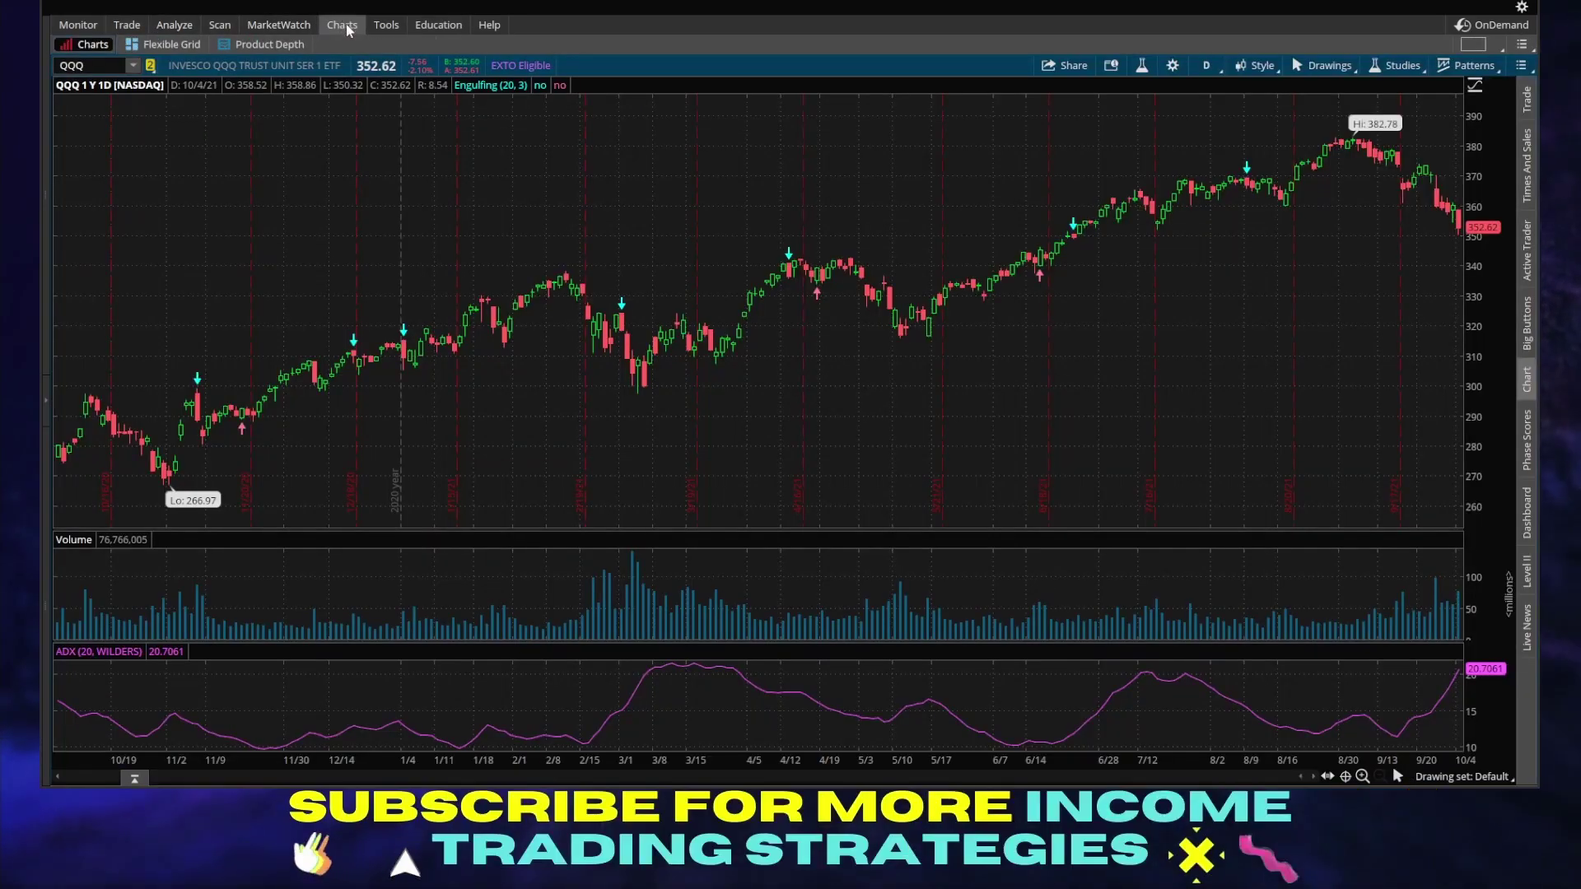
right_click(1167, 302)
click(1252, 271)
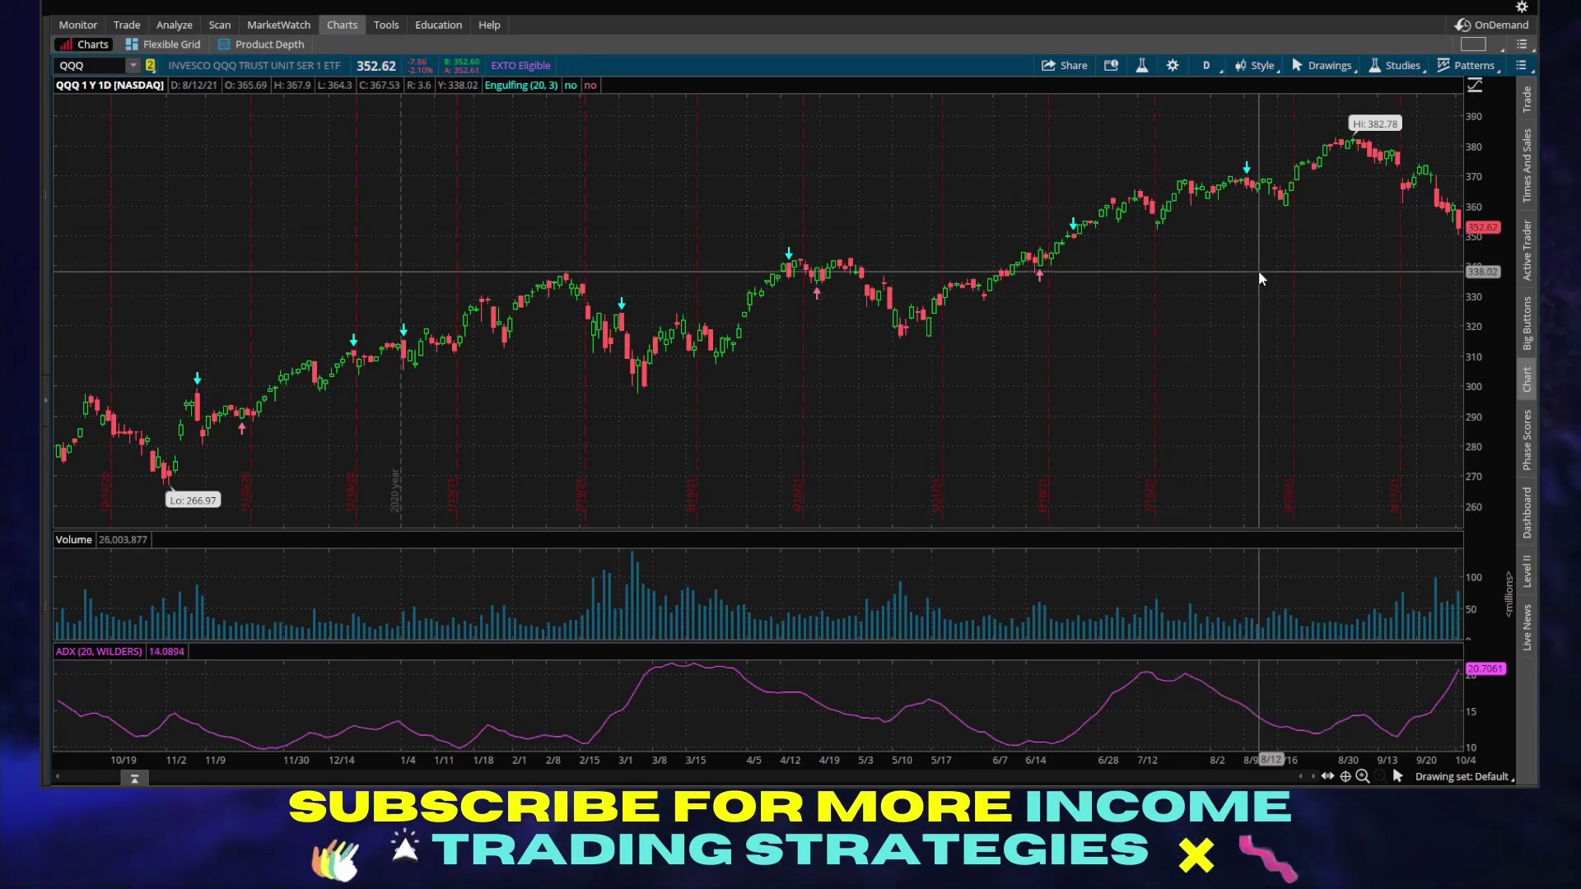
click(1338, 68)
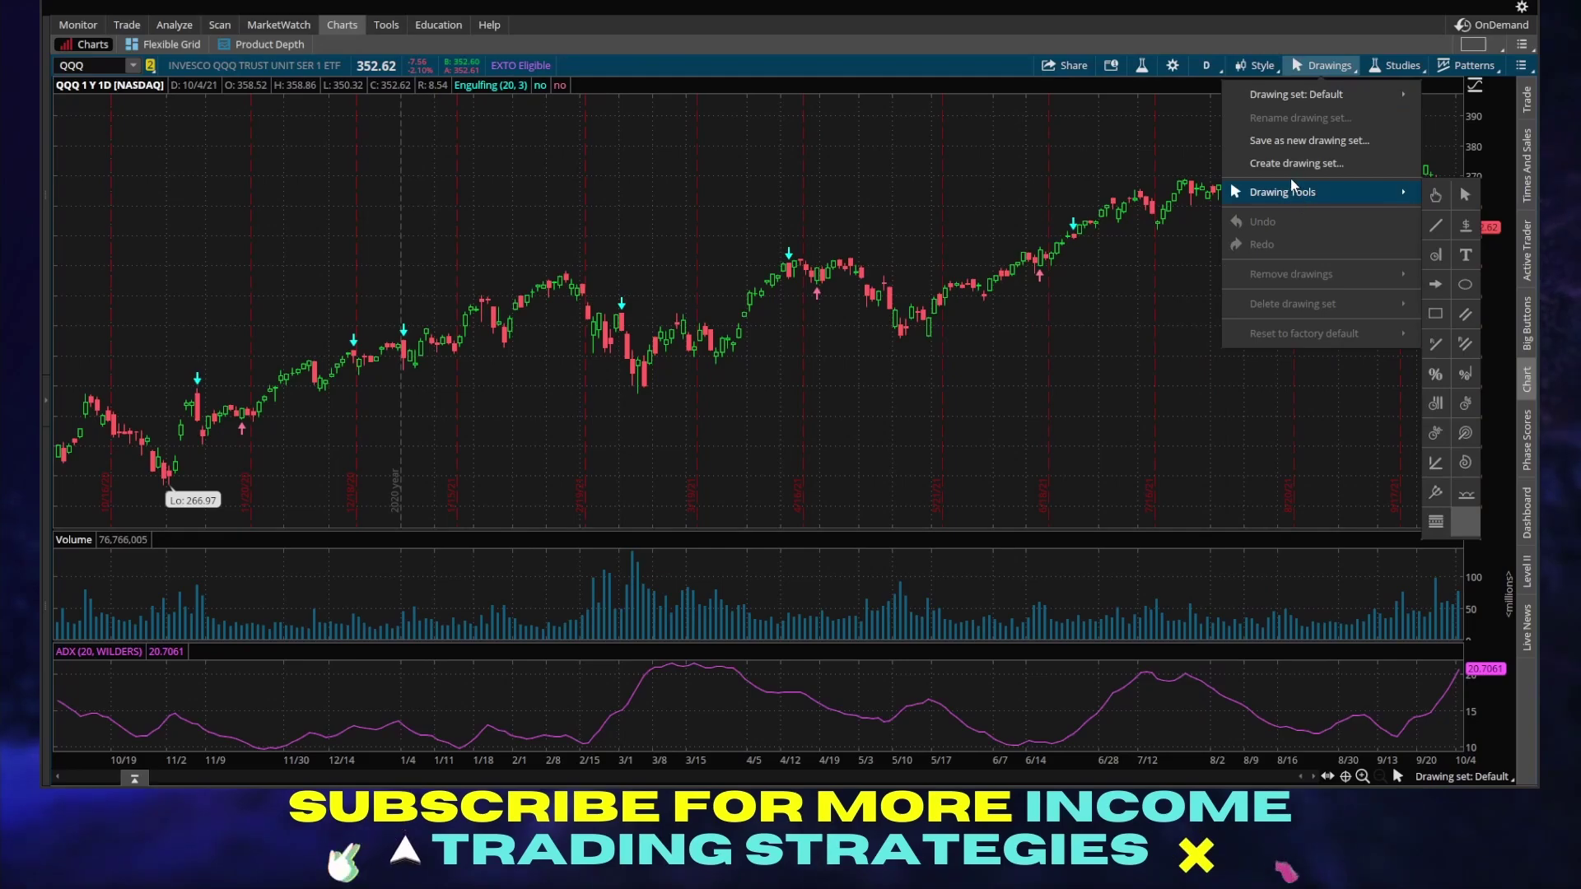
click(1396, 65)
click(1395, 65)
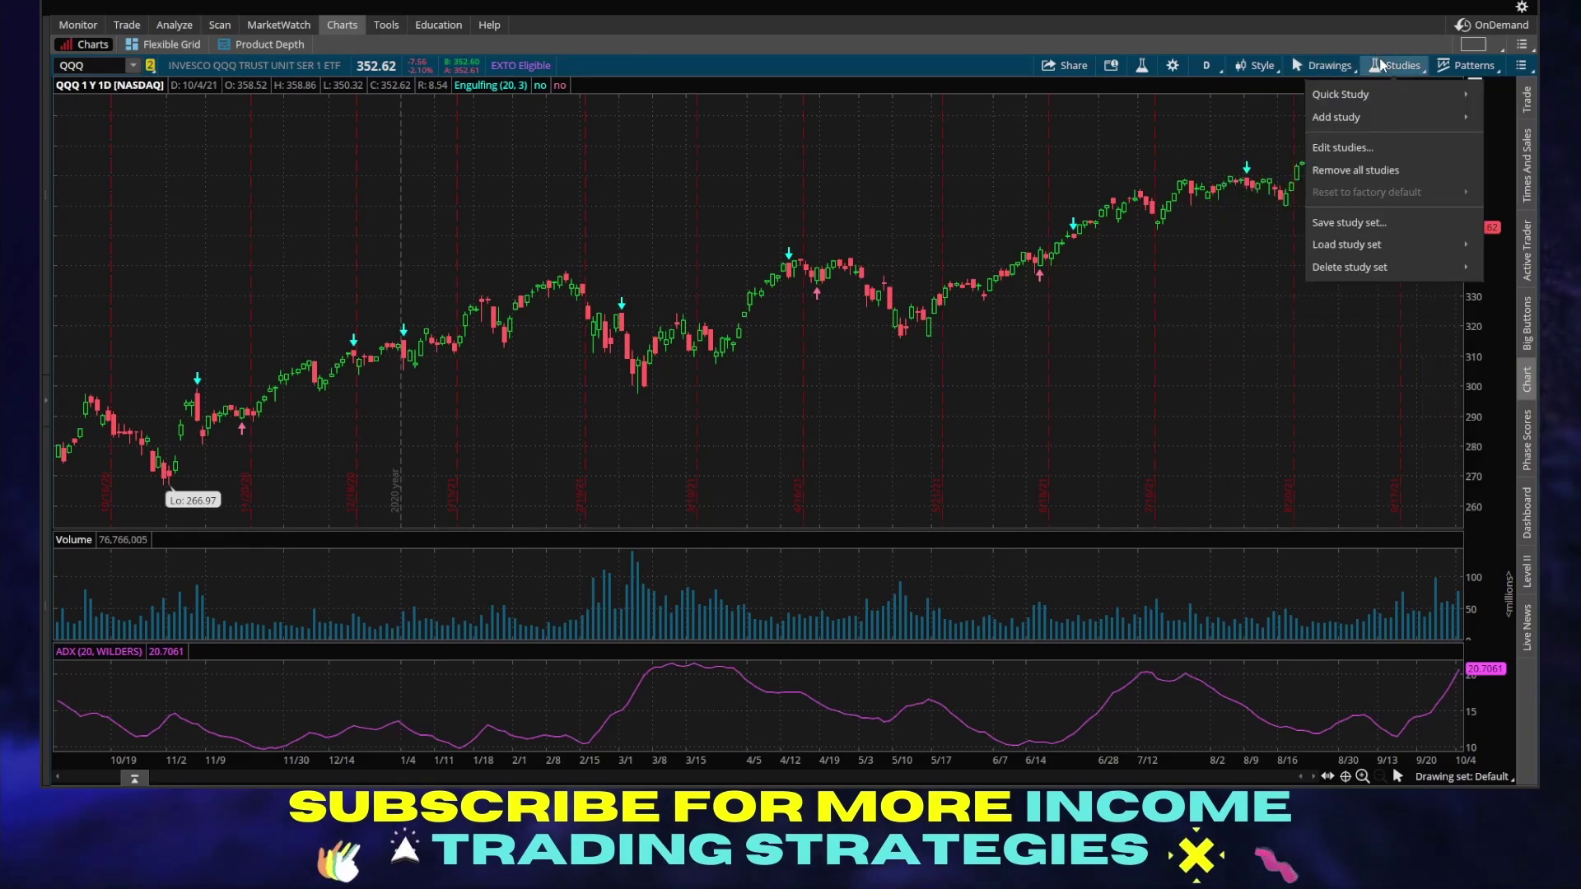
Step: Remove all studies from the QQQ chart, confirming with Yes
click(1376, 168)
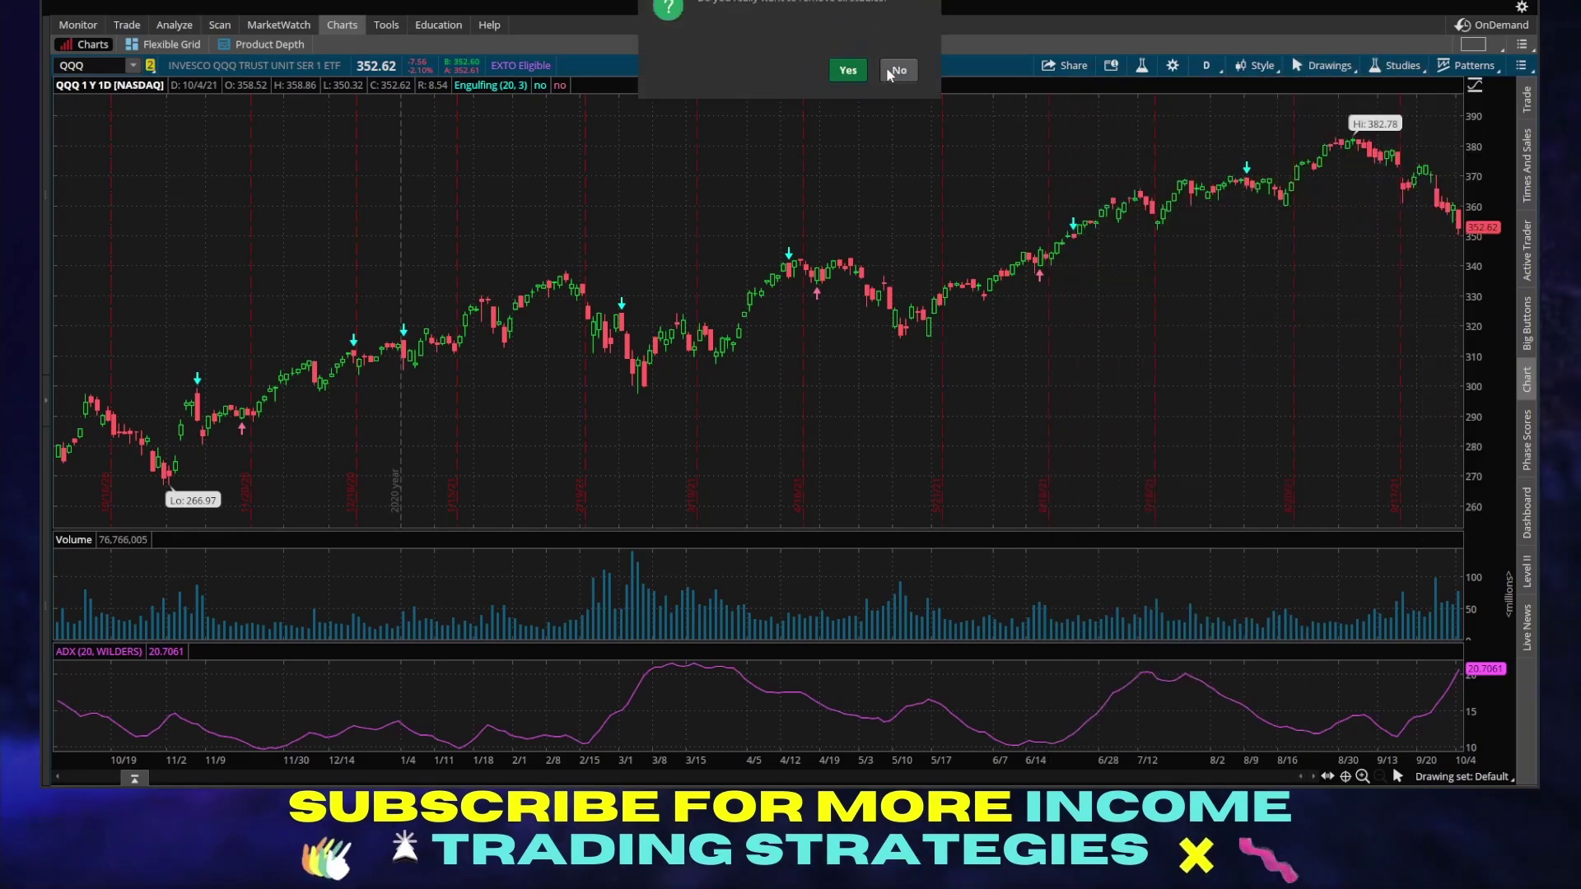
click(848, 58)
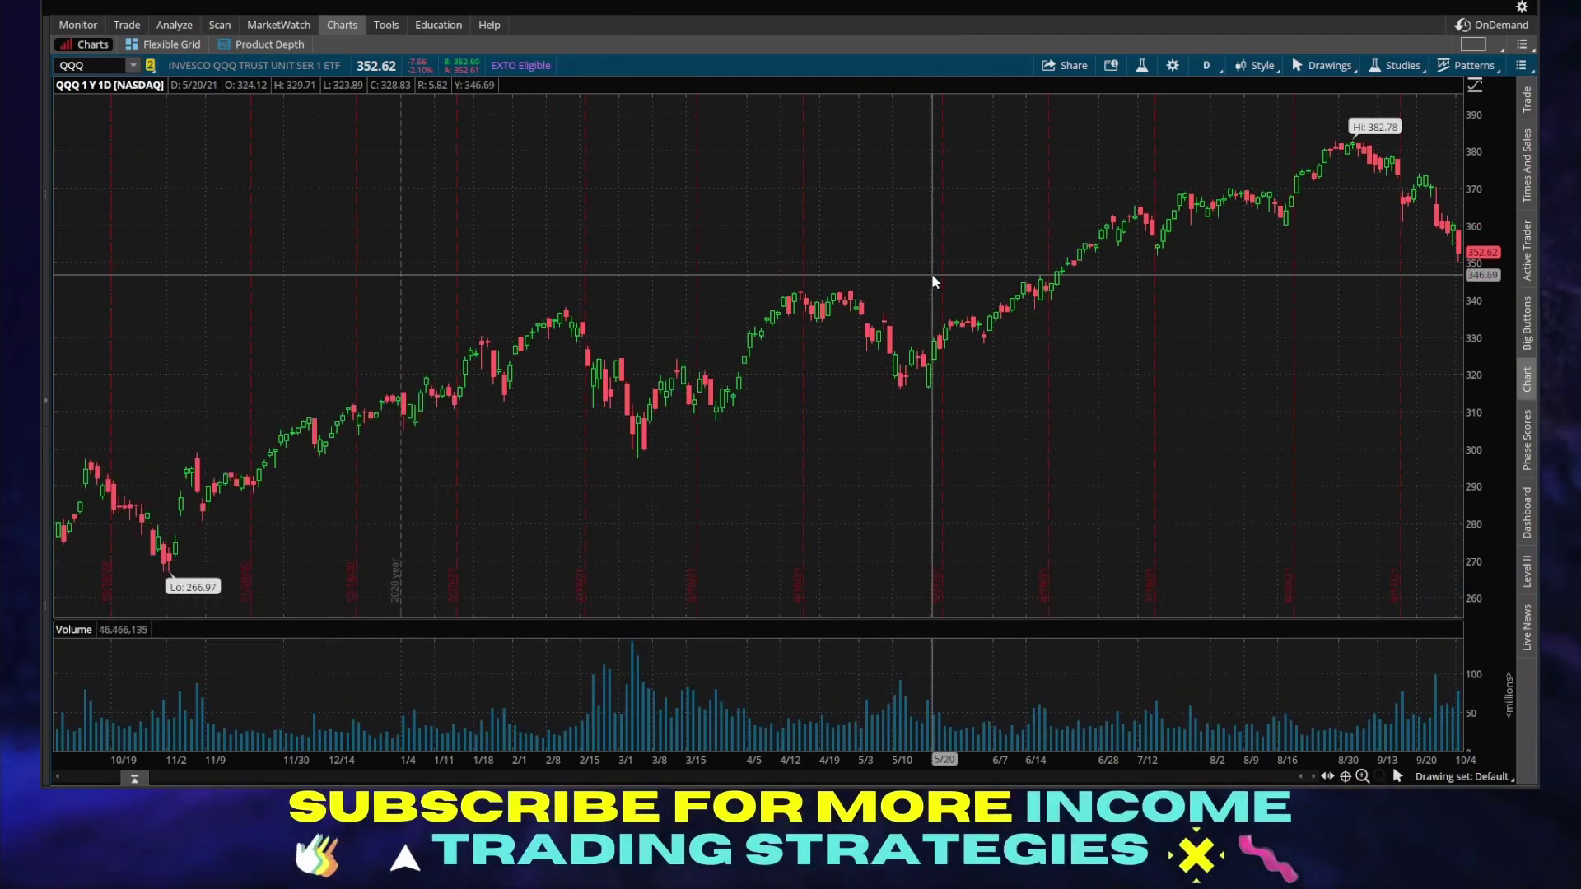